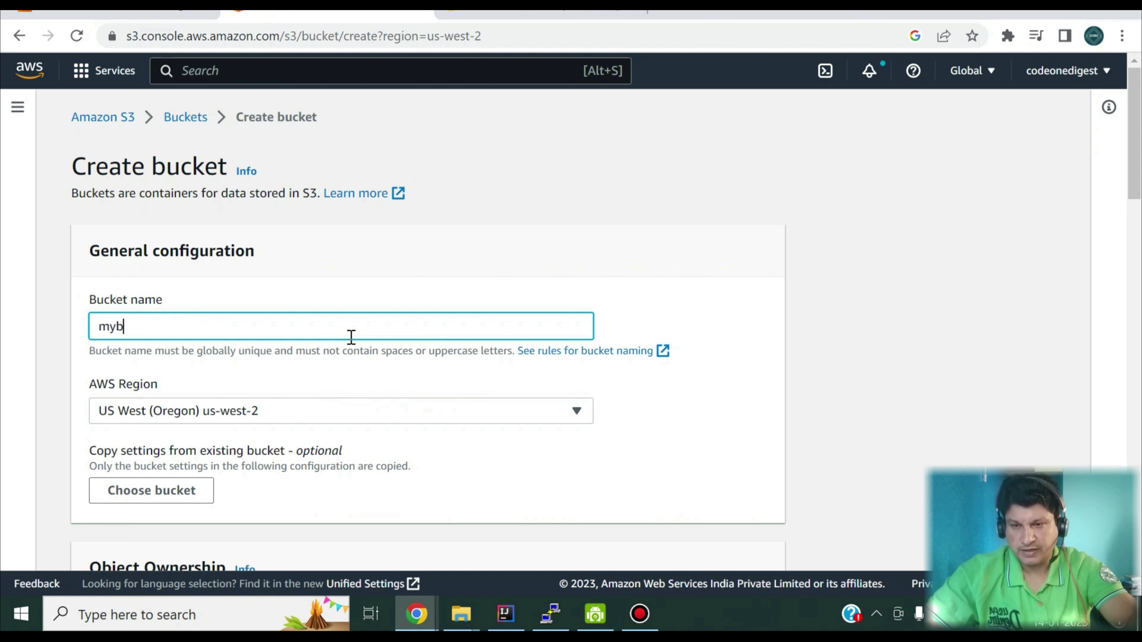
Step: Name the new bucket mybucketdemo and set its object ownership to ACLs disabled
{"action": "type", "text": "demo"}
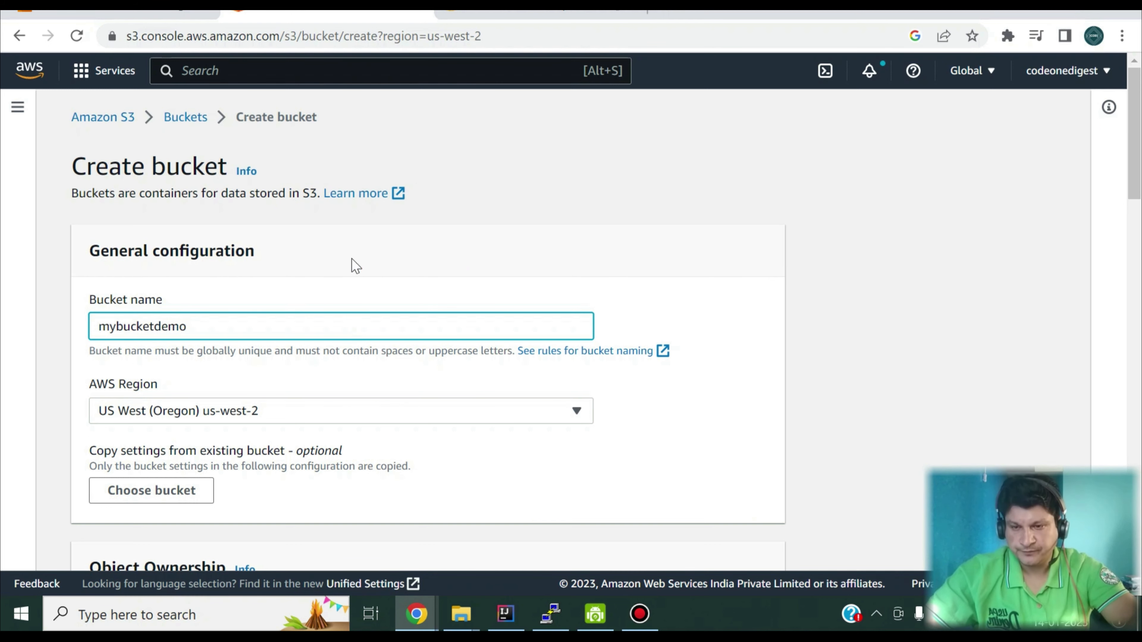
{"action": "scroll", "coordinate": [459, 238], "scroll_direction": "down", "scroll_amount": 3}
{"action": "scroll", "coordinate": [357, 281], "scroll_direction": "down", "scroll_amount": 1}
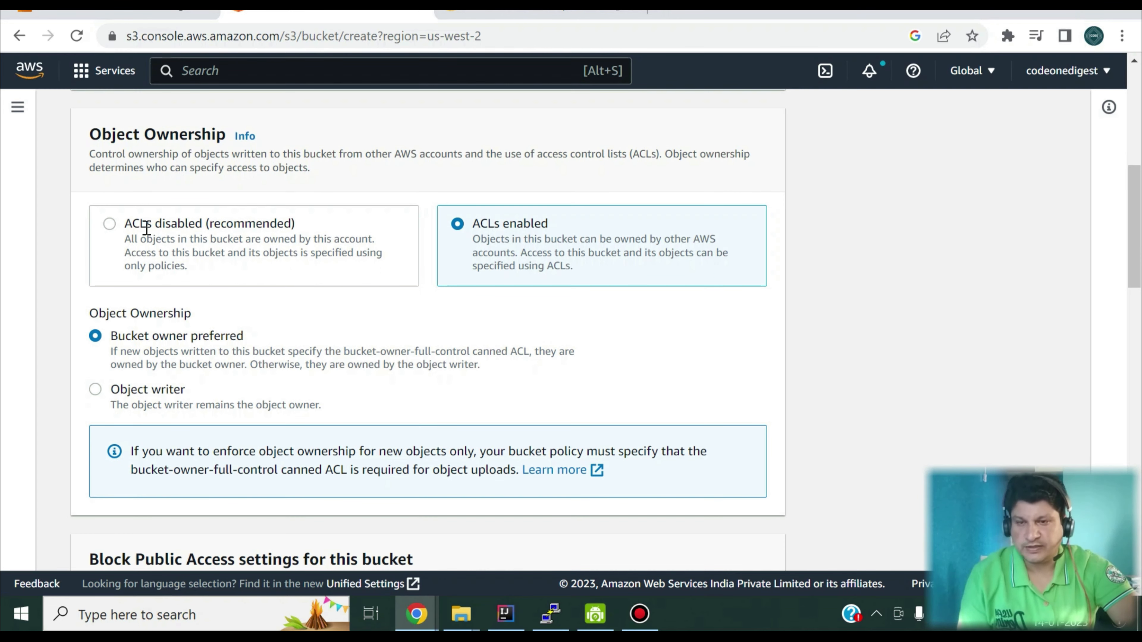
{"action": "left_click", "coordinate": [148, 253]}
{"action": "scroll", "coordinate": [185, 295], "scroll_direction": "down", "scroll_amount": 5}
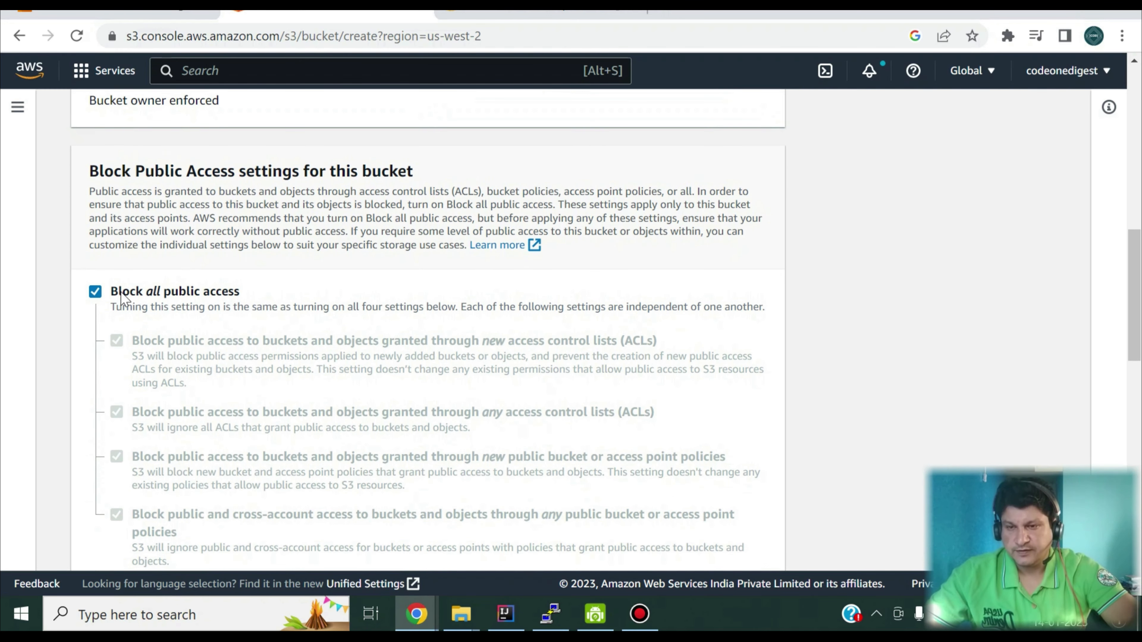
Step: Turn off blocking of all public access for the new bucket and acknowledge that its objects might become public
{"action": "left_click", "coordinate": [96, 292]}
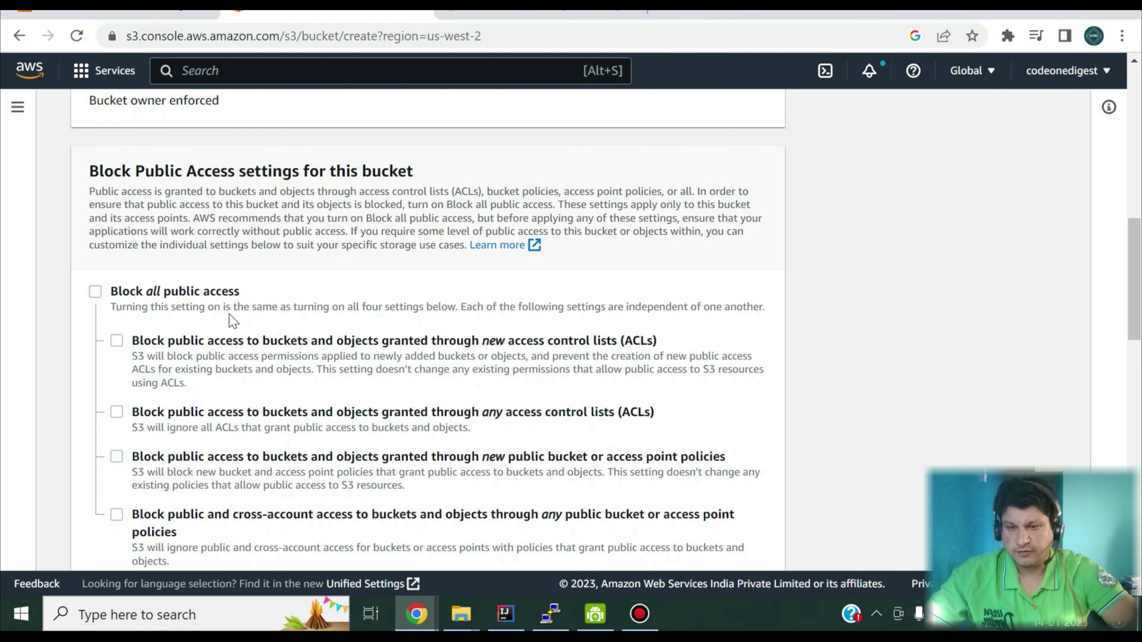
{"action": "scroll", "coordinate": [233, 322], "scroll_direction": "down", "scroll_amount": 3}
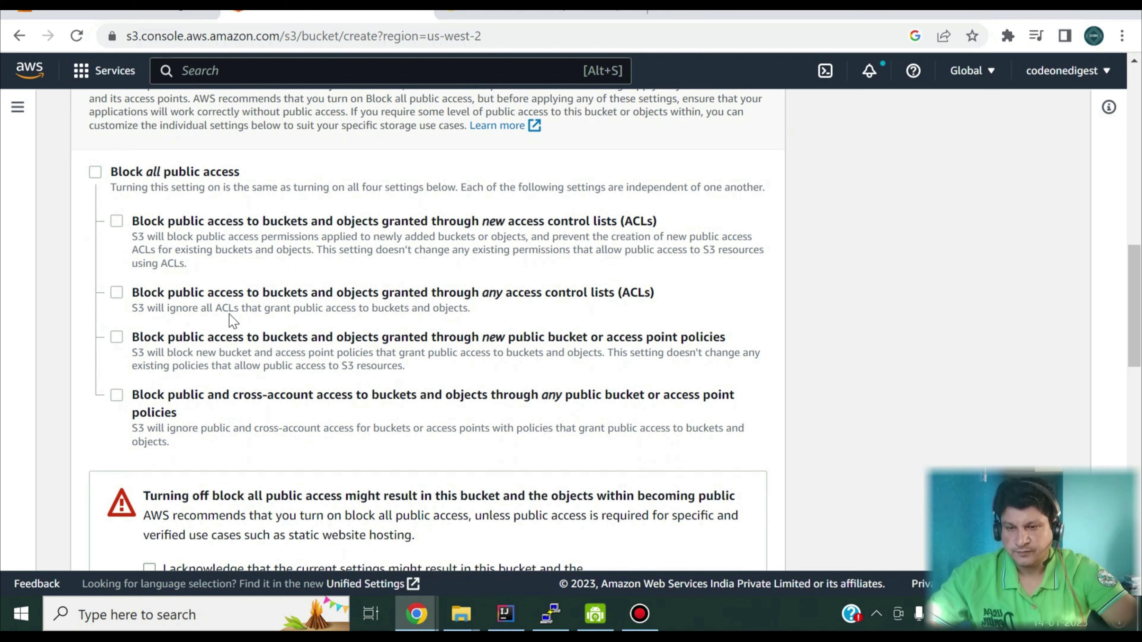
{"action": "scroll", "coordinate": [231, 318], "scroll_direction": "down", "scroll_amount": 2}
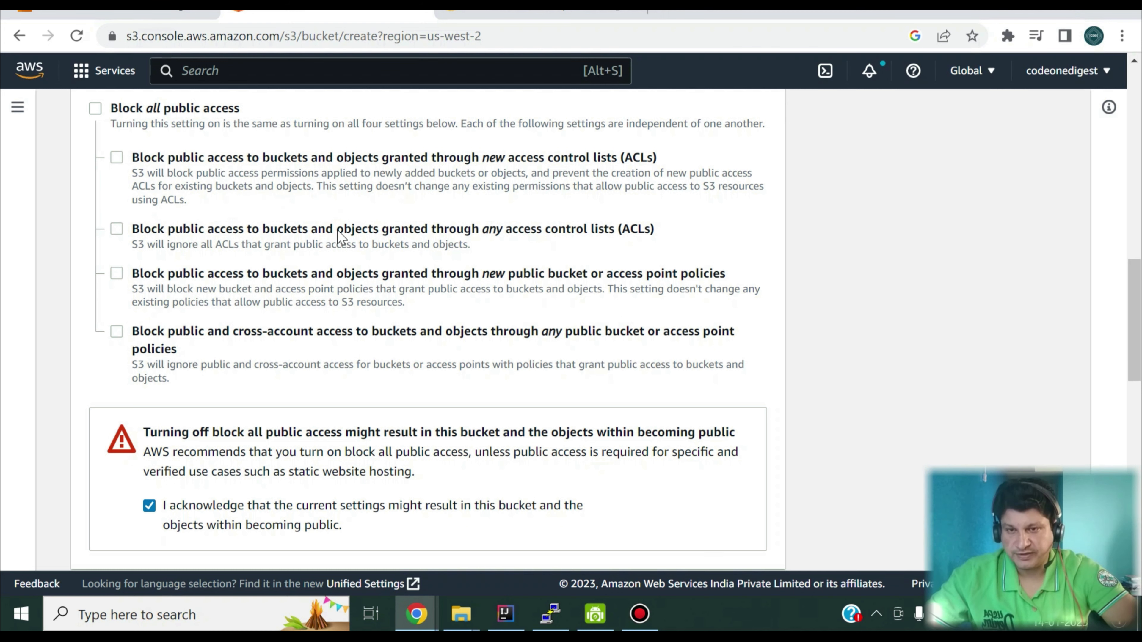
Step: Review the new bucket's versioning, tags, default encryption and Object Lock settings, and cancel the bucket creation
{"action": "scroll", "coordinate": [301, 315], "scroll_direction": "down", "scroll_amount": 6}
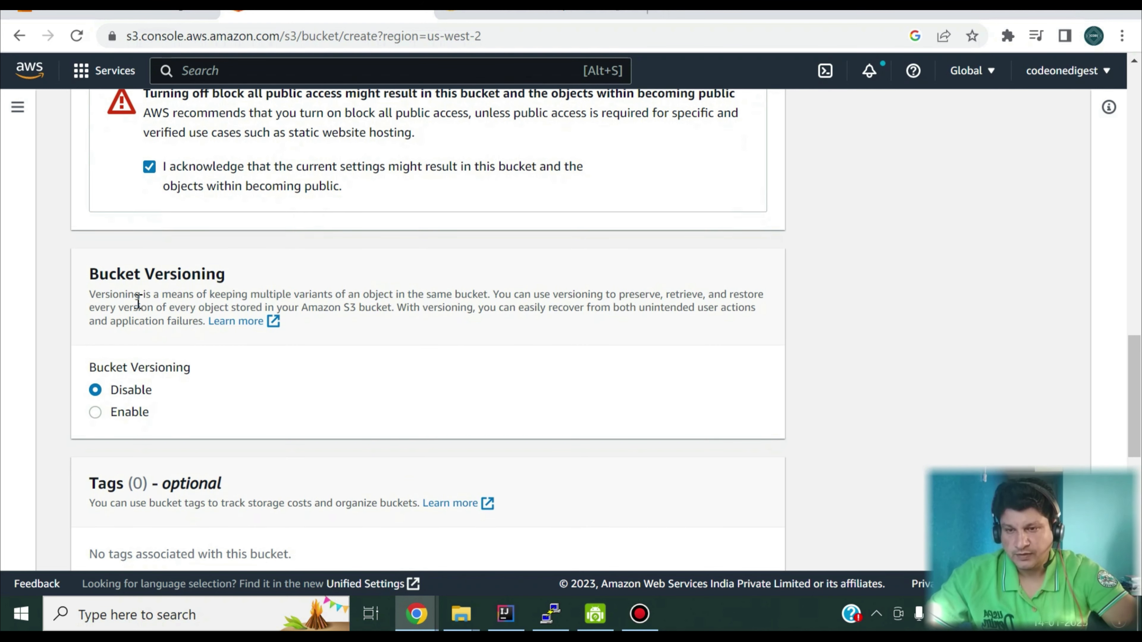
{"action": "scroll", "coordinate": [175, 313], "scroll_direction": "down", "scroll_amount": 2}
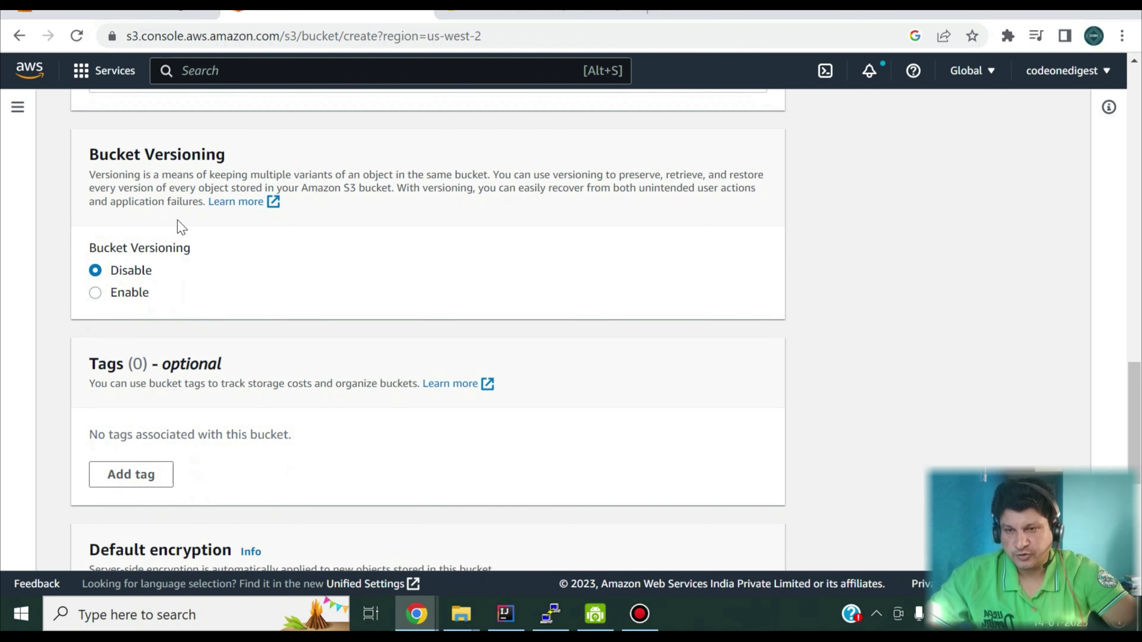
{"action": "scroll", "coordinate": [180, 288], "scroll_direction": "down", "scroll_amount": 2}
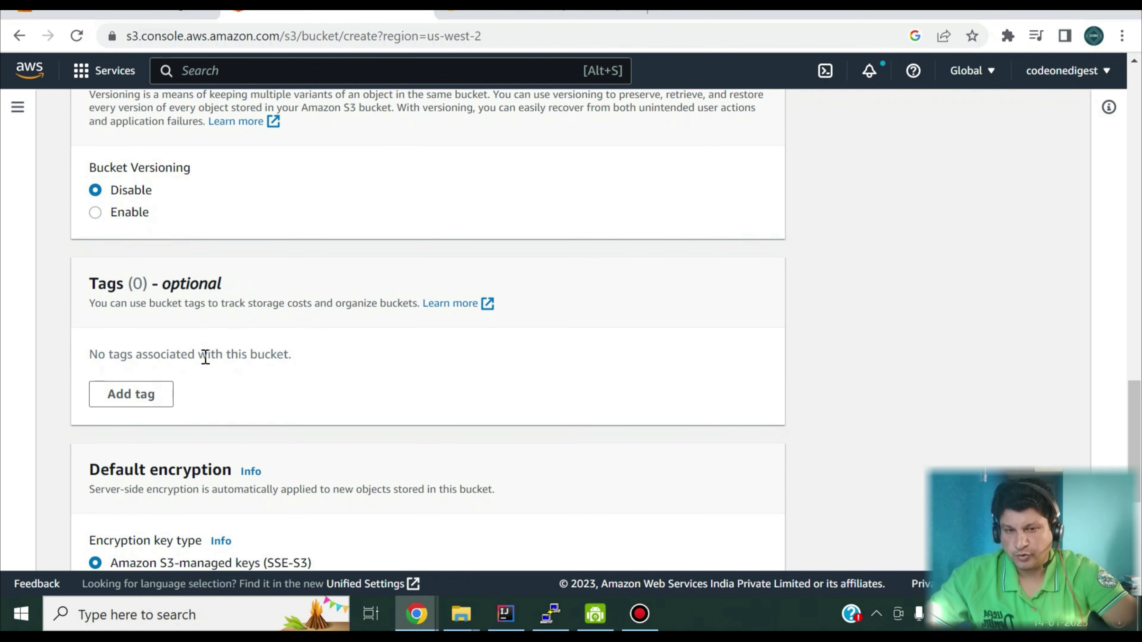
{"action": "scroll", "coordinate": [206, 358], "scroll_direction": "down", "scroll_amount": 5}
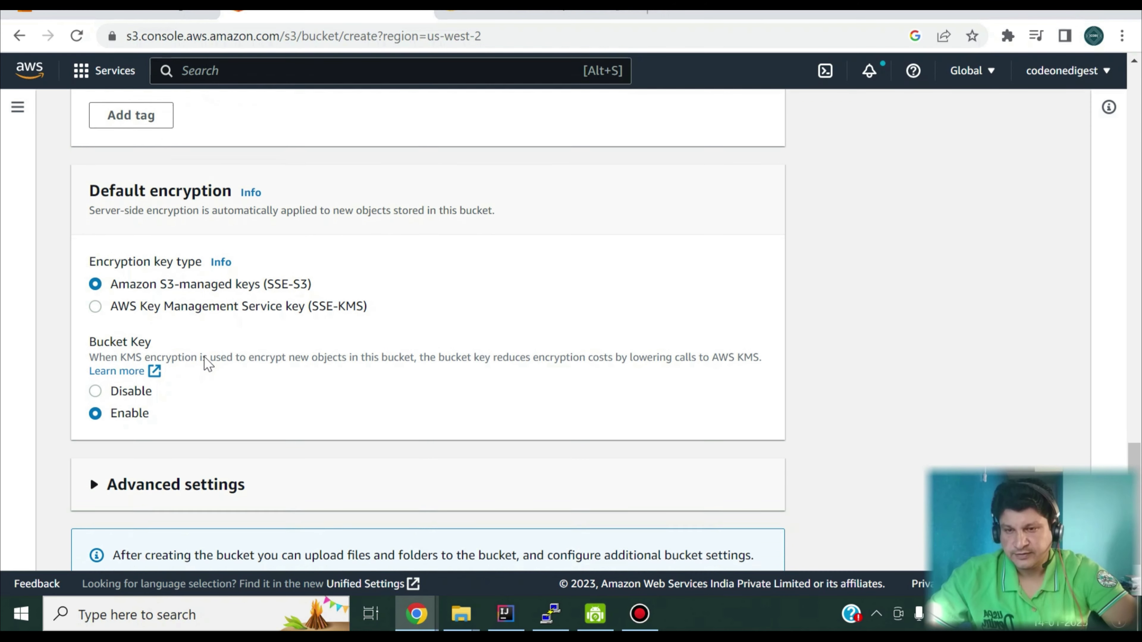
{"action": "scroll", "coordinate": [205, 358], "scroll_direction": "down", "scroll_amount": 1}
{"action": "scroll", "coordinate": [251, 265], "scroll_direction": "down", "scroll_amount": 1}
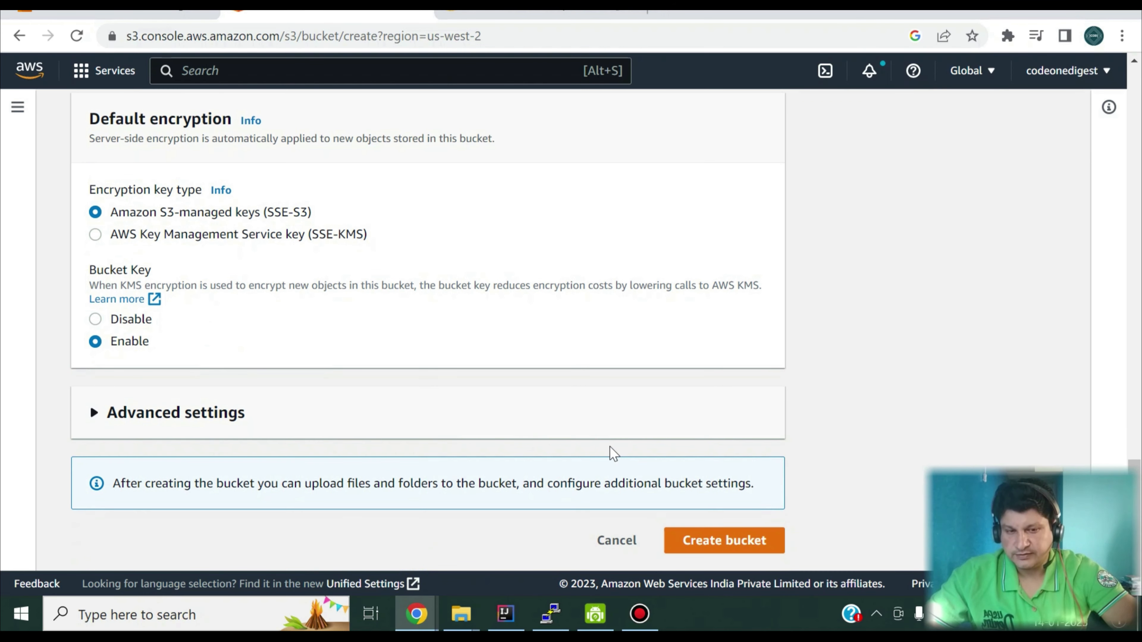
{"action": "left_click", "coordinate": [415, 420]}
{"action": "scroll", "coordinate": [415, 420], "scroll_direction": "down", "scroll_amount": 5}
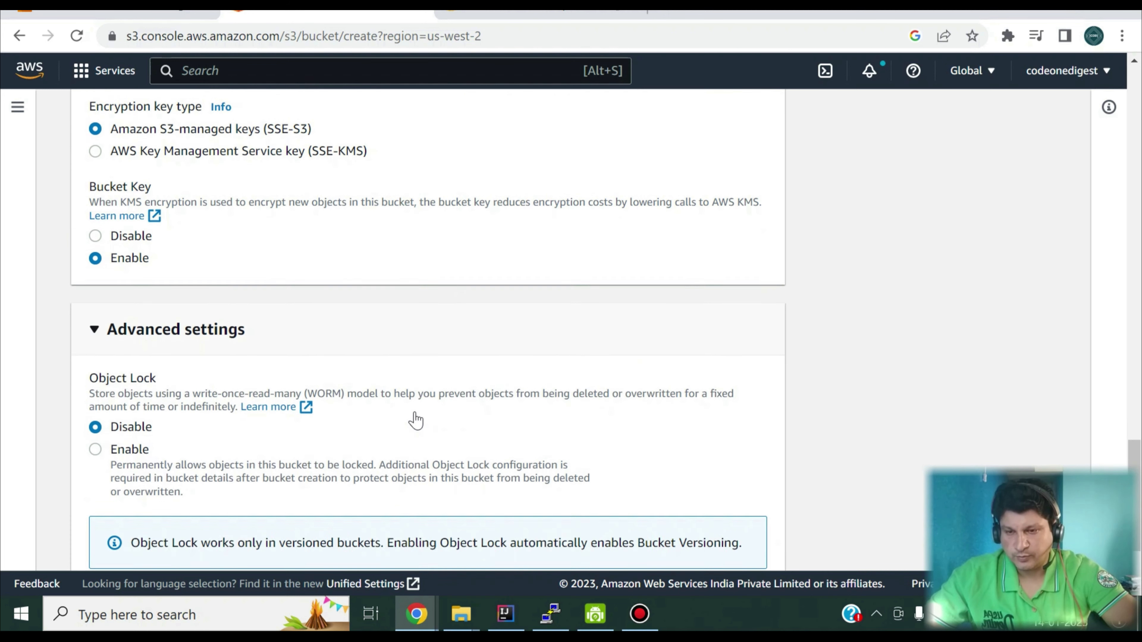
{"action": "scroll", "coordinate": [416, 413], "scroll_direction": "down", "scroll_amount": 1}
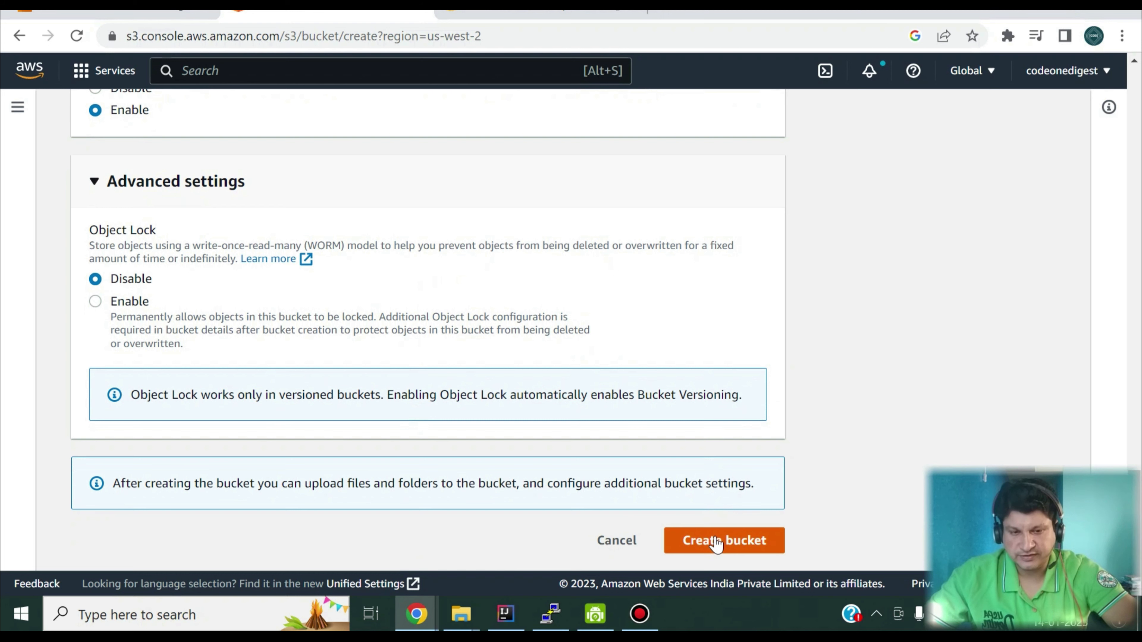
{"action": "left_click", "coordinate": [615, 542]}
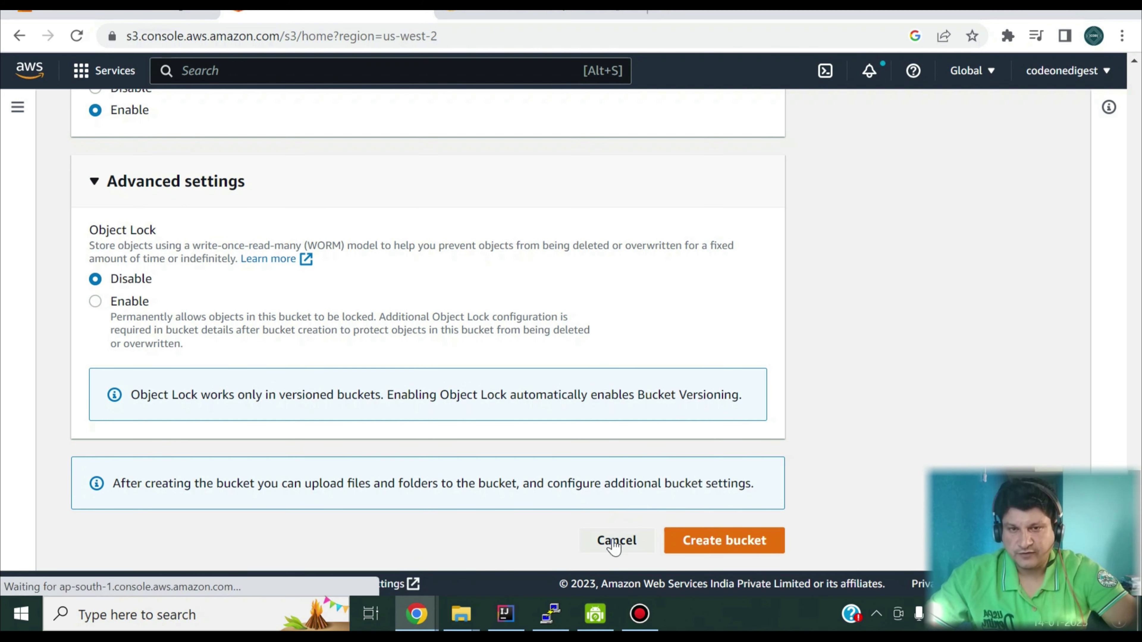
Step: Open the existing codeonedigests3bucket from the bucket list to view its objects
{"action": "scroll", "coordinate": [468, 496], "scroll_direction": "down", "scroll_amount": 1}
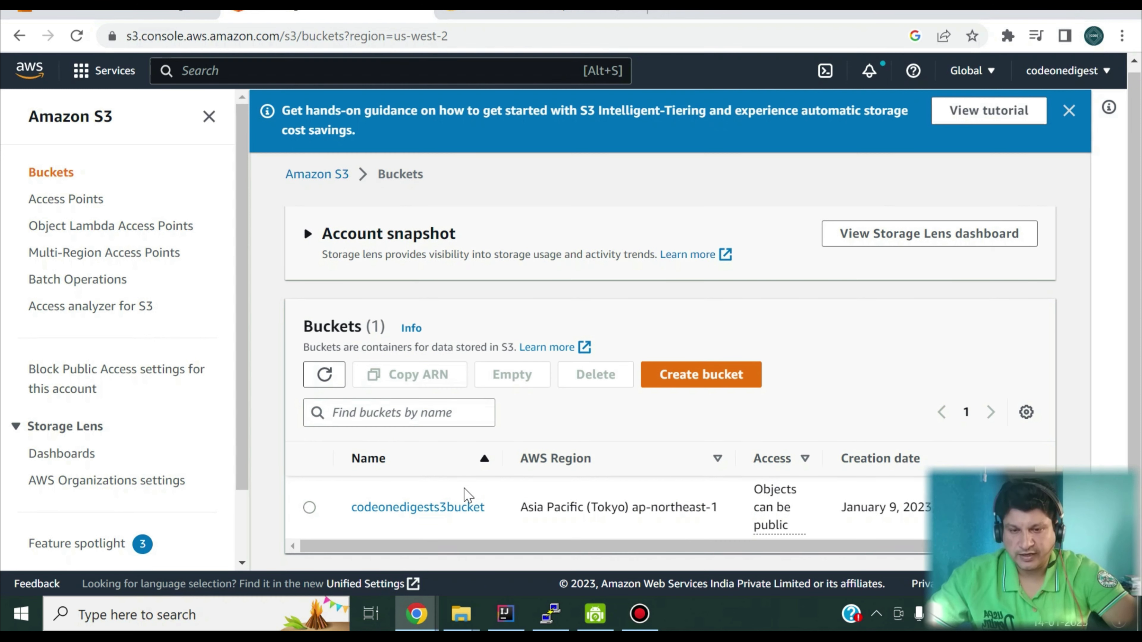
{"action": "left_click", "coordinate": [443, 510]}
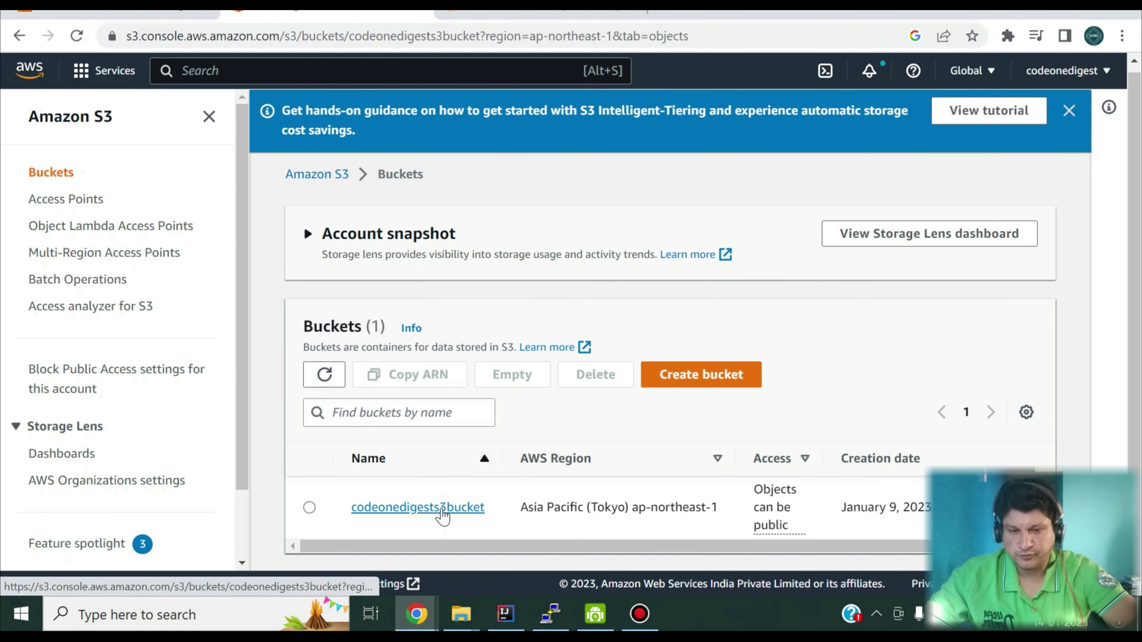
{"action": "scroll", "coordinate": [444, 515], "scroll_direction": "down", "scroll_amount": 3}
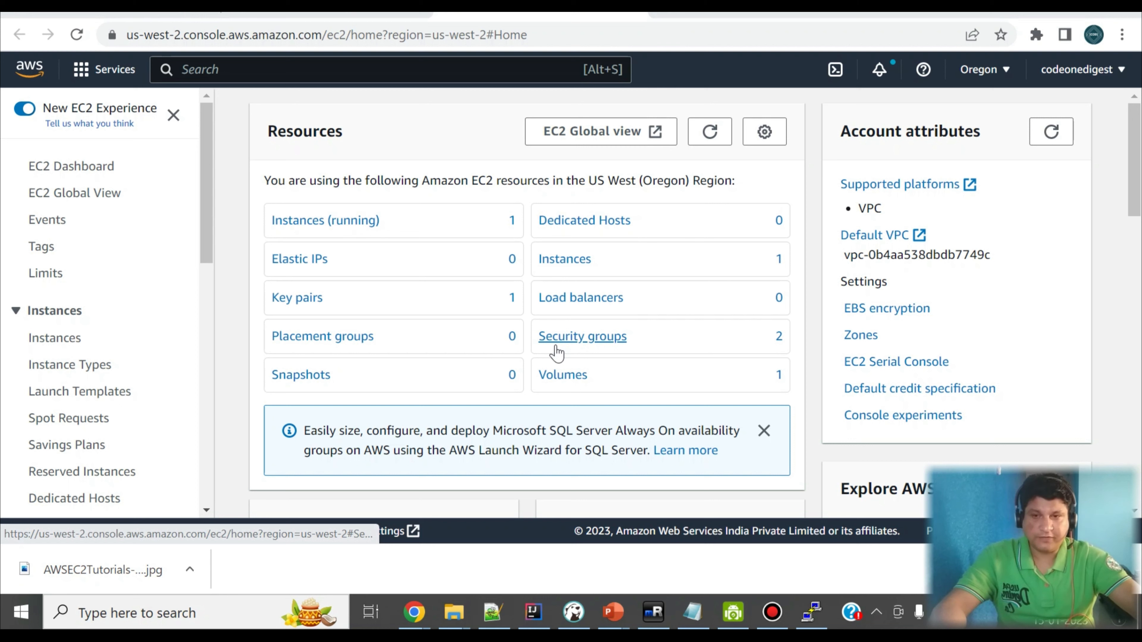
Step: Find the S3 service from the EC2 dashboard and open the bucket codeonedigests3bucket
{"action": "left_click", "coordinate": [356, 71]}
{"action": "type", "text": "S"}
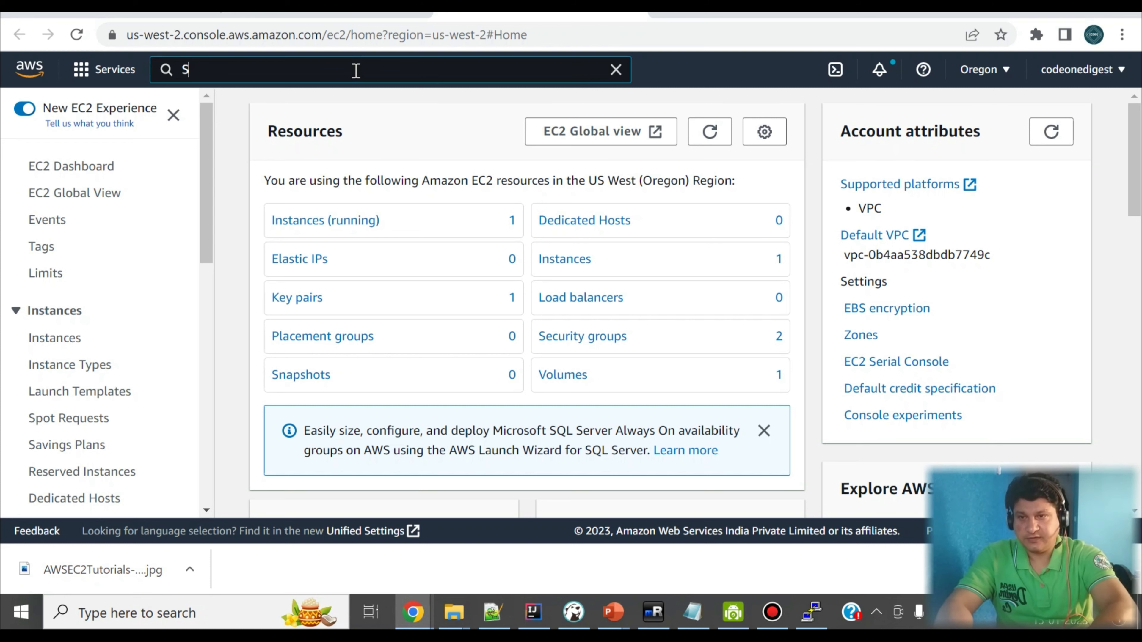
{"action": "type", "text": "3"}
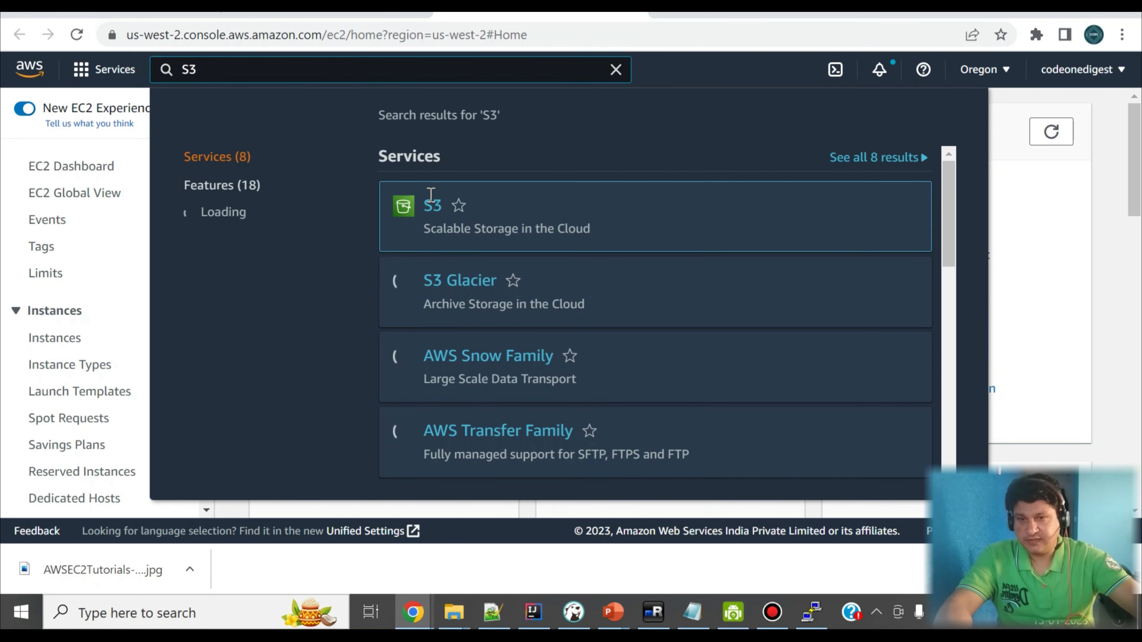
{"action": "left_click", "coordinate": [433, 206]}
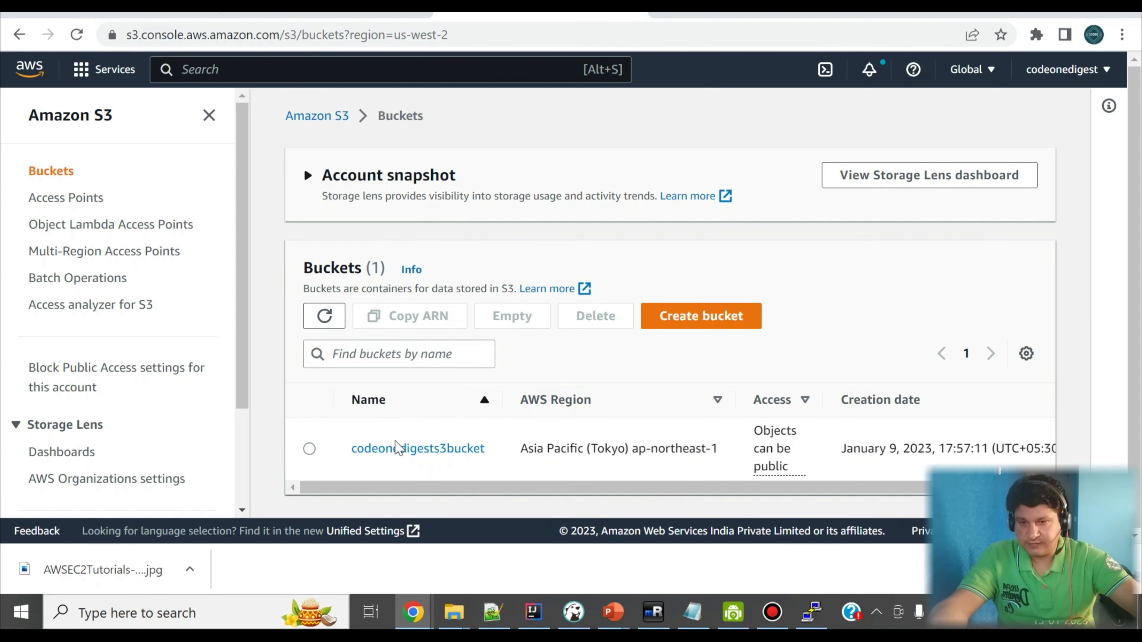
{"action": "left_click", "coordinate": [435, 459]}
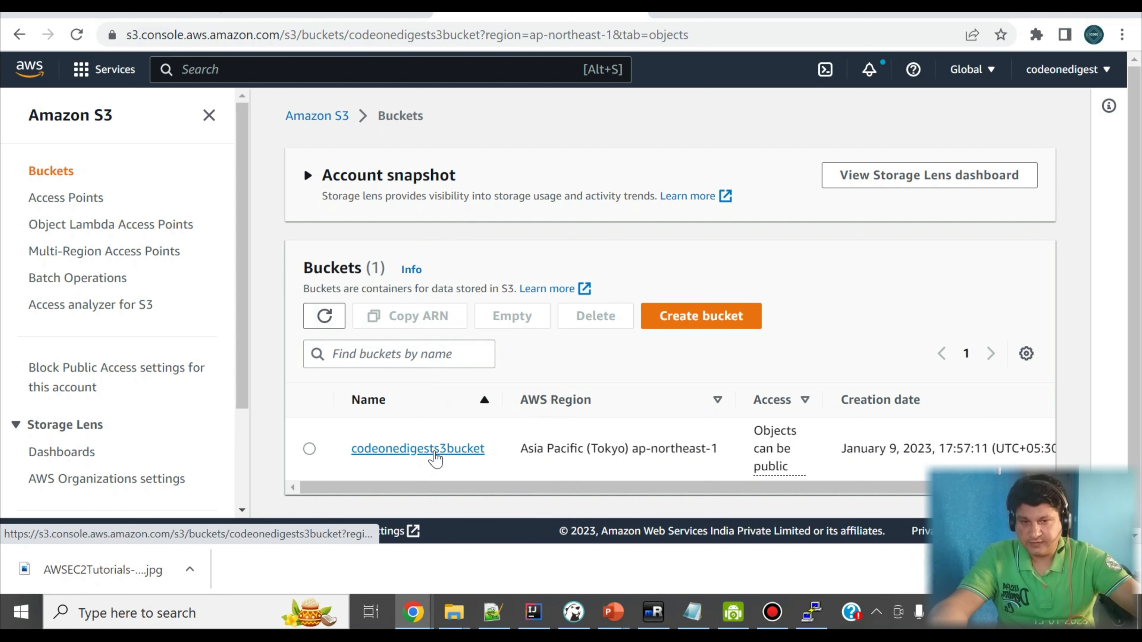
Step: Start an upload to the bucket and add microservicedemo-0.0.1-SNAPSHOT.jar from the target folder of springboot-microservice-postgres-db
{"action": "scroll", "coordinate": [551, 416], "scroll_direction": "down", "scroll_amount": 3}
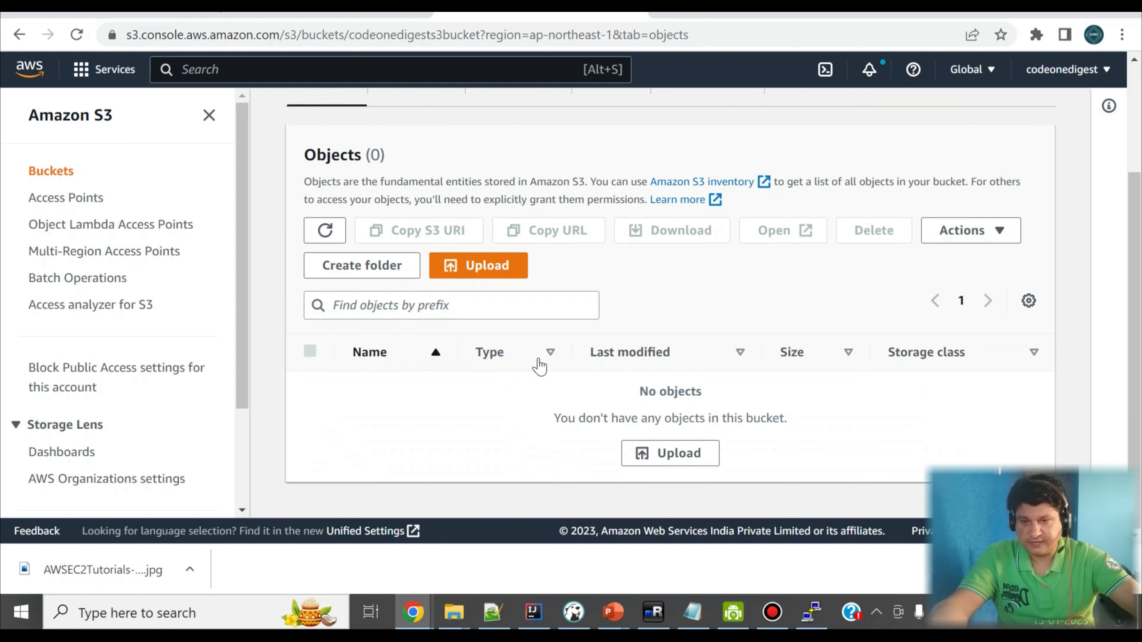
{"action": "left_click", "coordinate": [495, 269]}
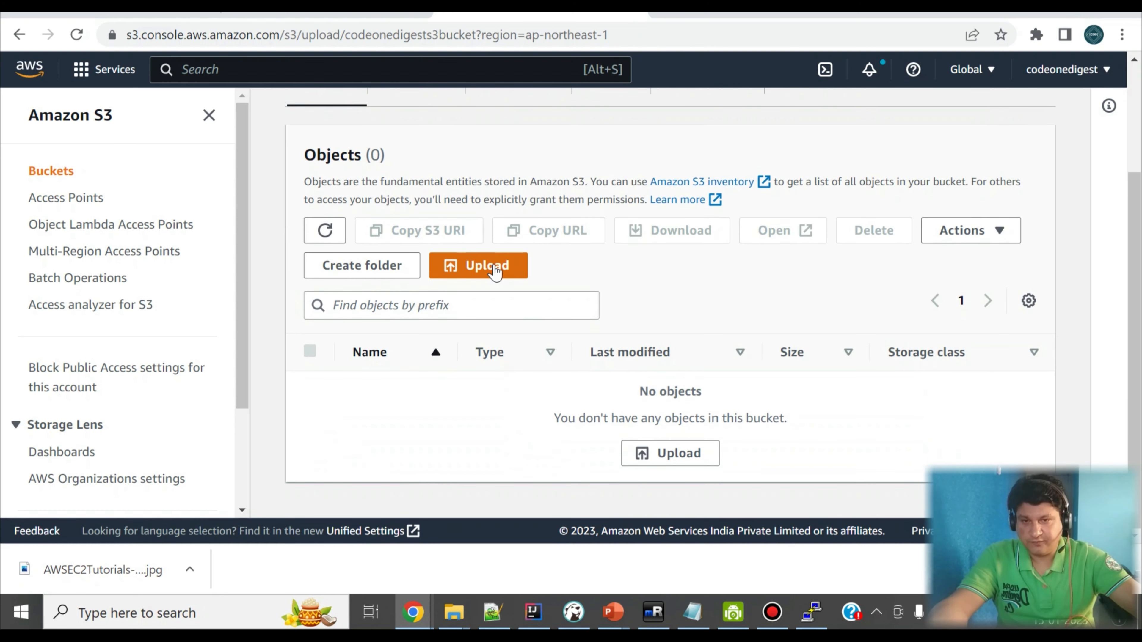
{"action": "scroll", "coordinate": [258, 335], "scroll_direction": "down", "scroll_amount": 2}
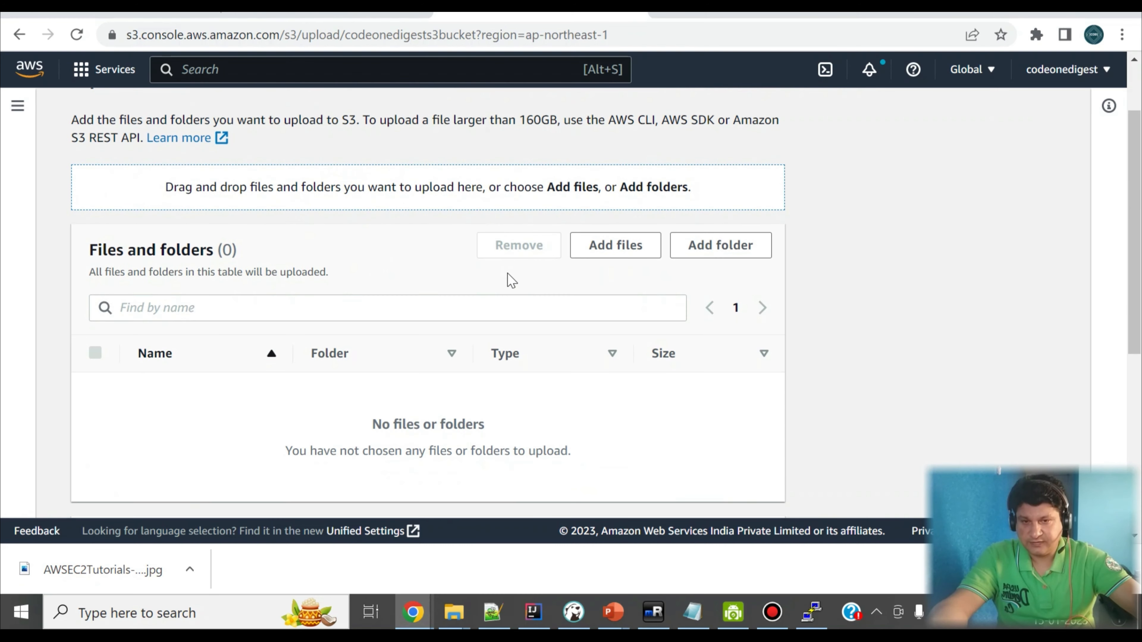
{"action": "left_click", "coordinate": [600, 244]}
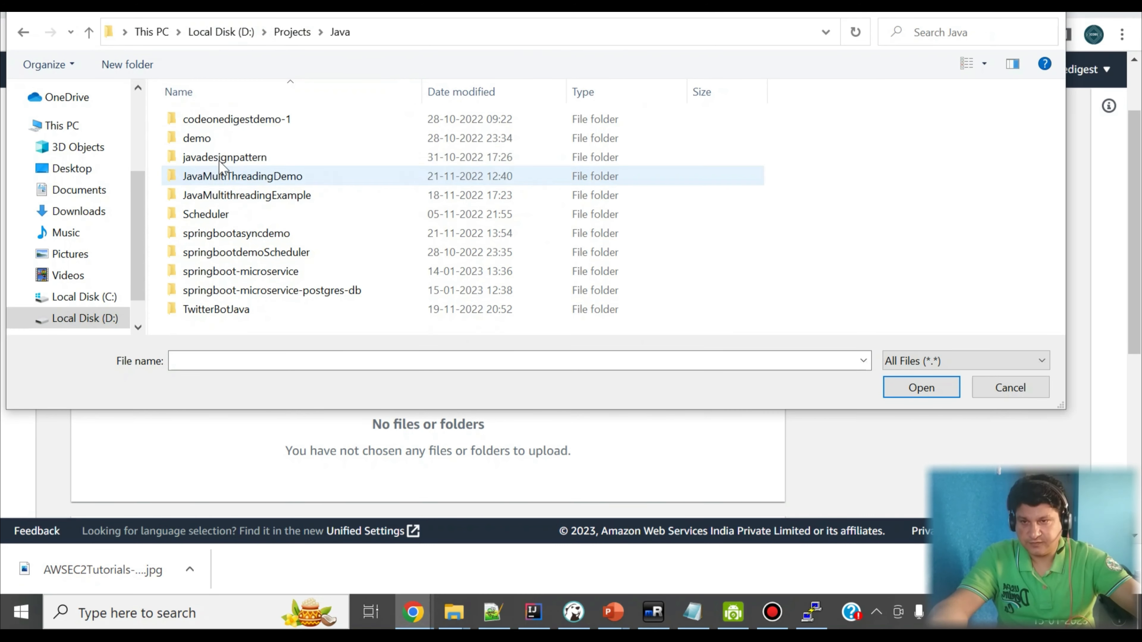
{"action": "double_click", "coordinate": [288, 299]}
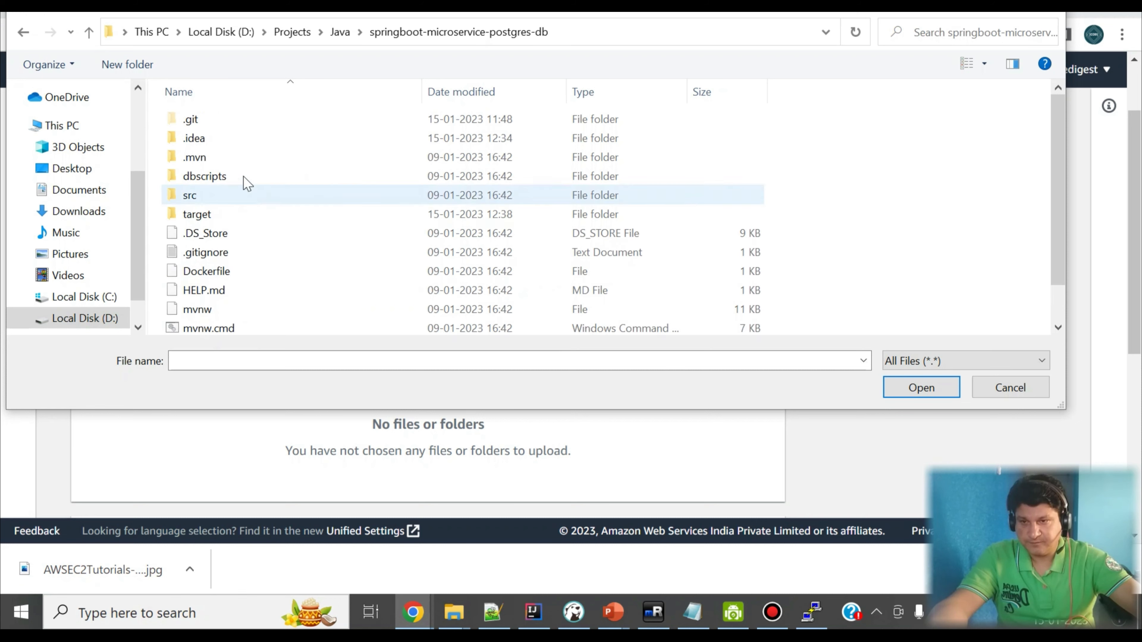
{"action": "double_click", "coordinate": [218, 215]}
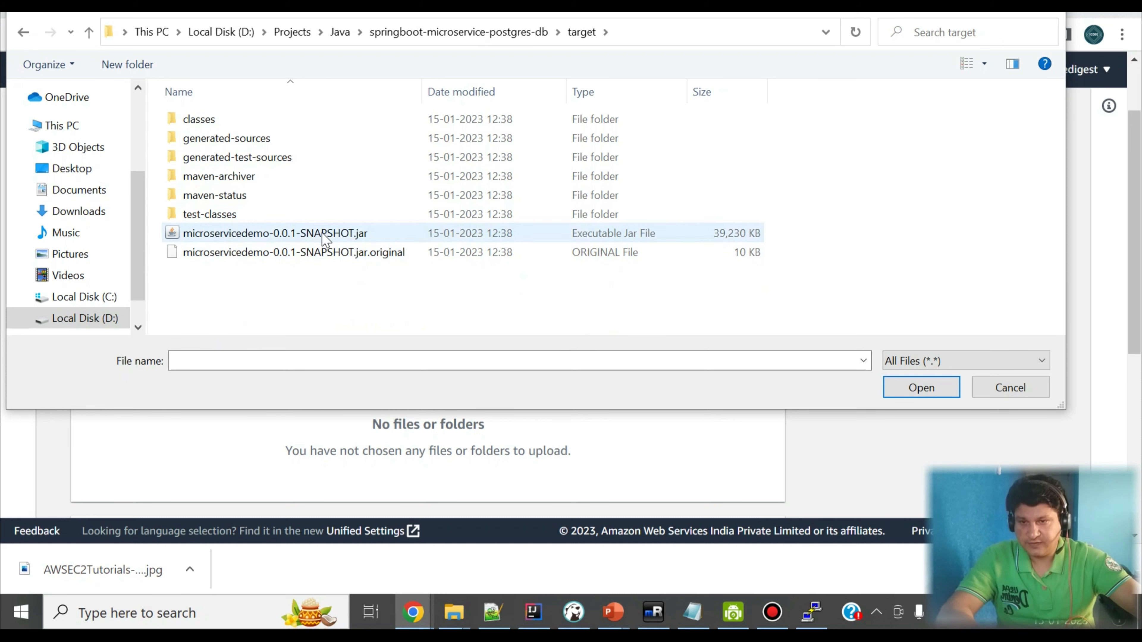
{"action": "left_click", "coordinate": [328, 234]}
{"action": "left_click", "coordinate": [893, 389]}
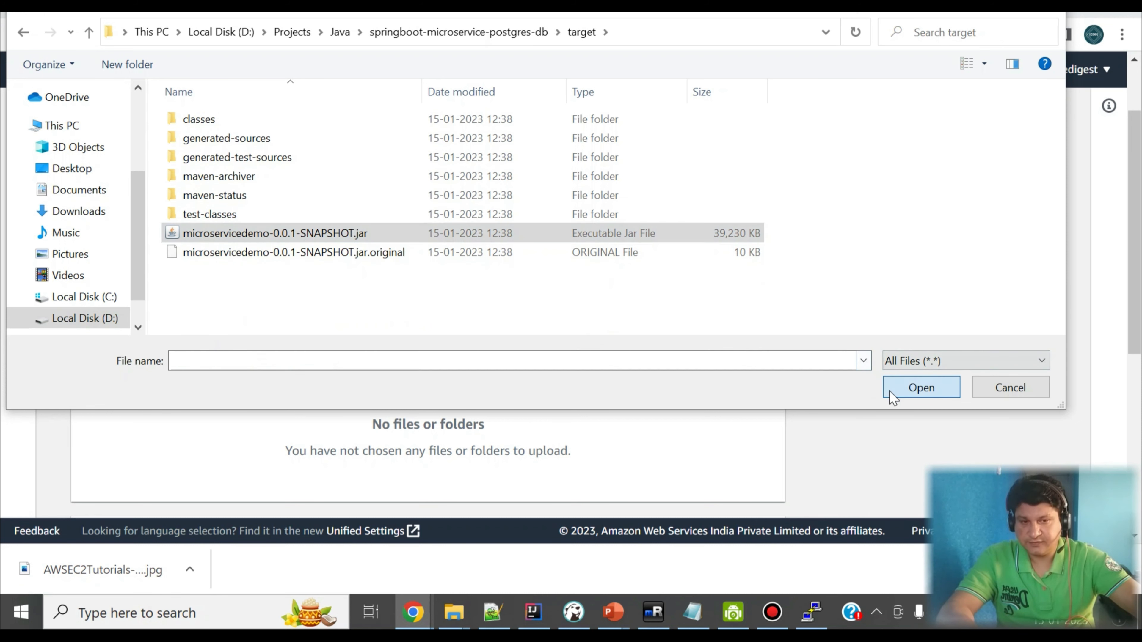
Step: Expand the upload's destination details and examine the bucket's versioning, encryption and Object Lock settings
{"action": "scroll", "coordinate": [601, 365], "scroll_direction": "down", "scroll_amount": 3}
{"action": "scroll", "coordinate": [600, 365], "scroll_direction": "down", "scroll_amount": 2}
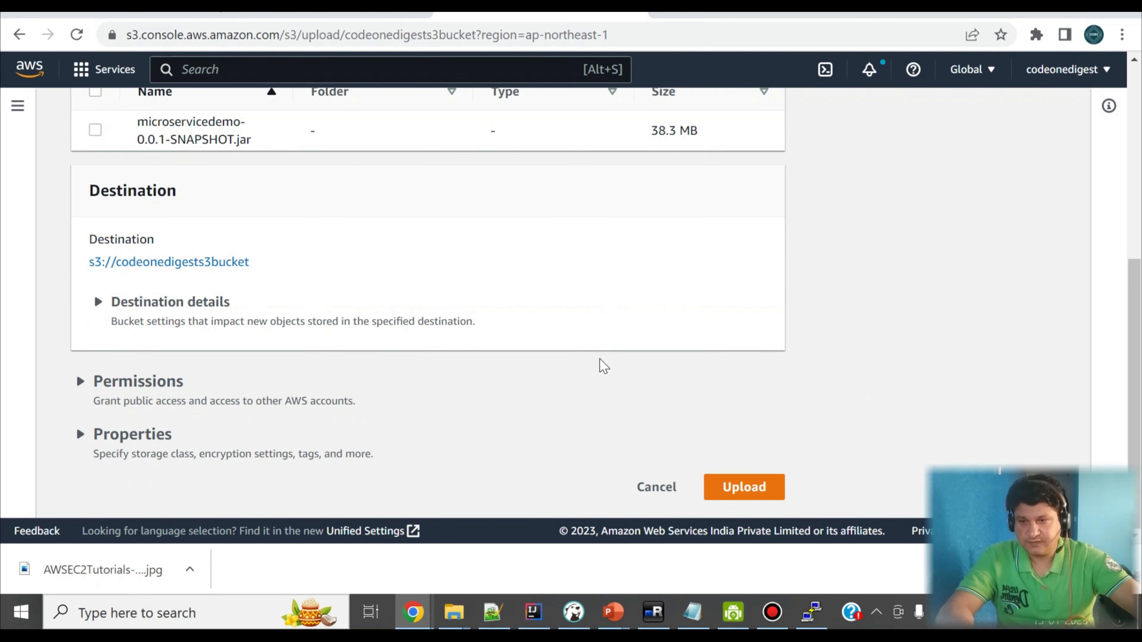
{"action": "left_click", "coordinate": [98, 302]}
{"action": "scroll", "coordinate": [110, 309], "scroll_direction": "down", "scroll_amount": 5}
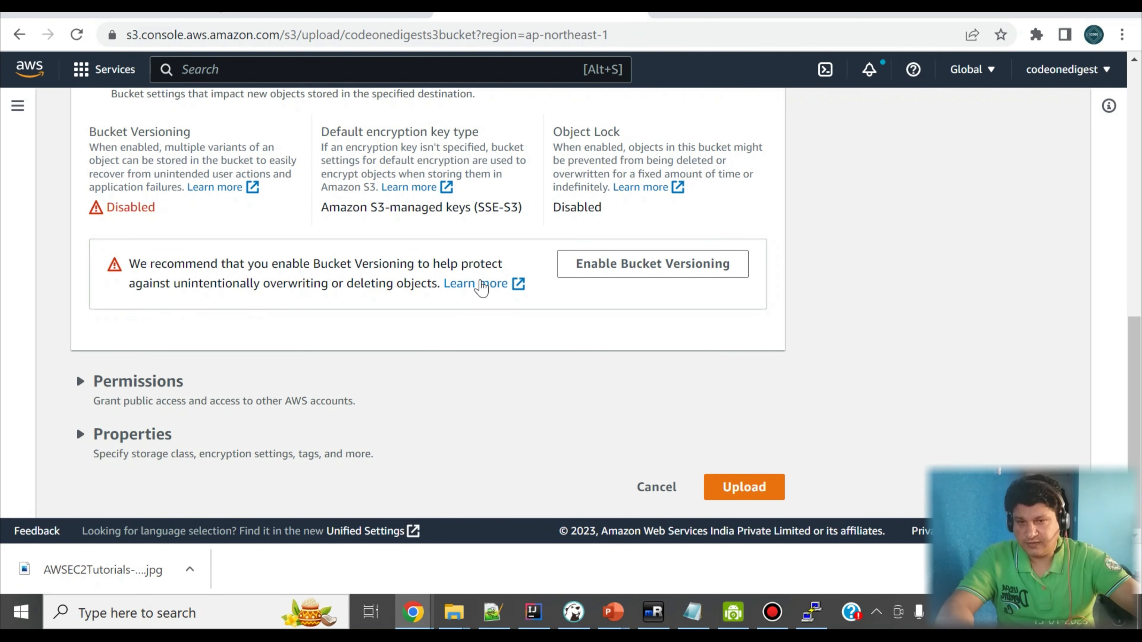
Step: Grant public-read access to the uploaded file through the predefined ACLs and acknowledge the risk
{"action": "left_click", "coordinate": [81, 383]}
{"action": "scroll", "coordinate": [82, 389], "scroll_direction": "down", "scroll_amount": 6}
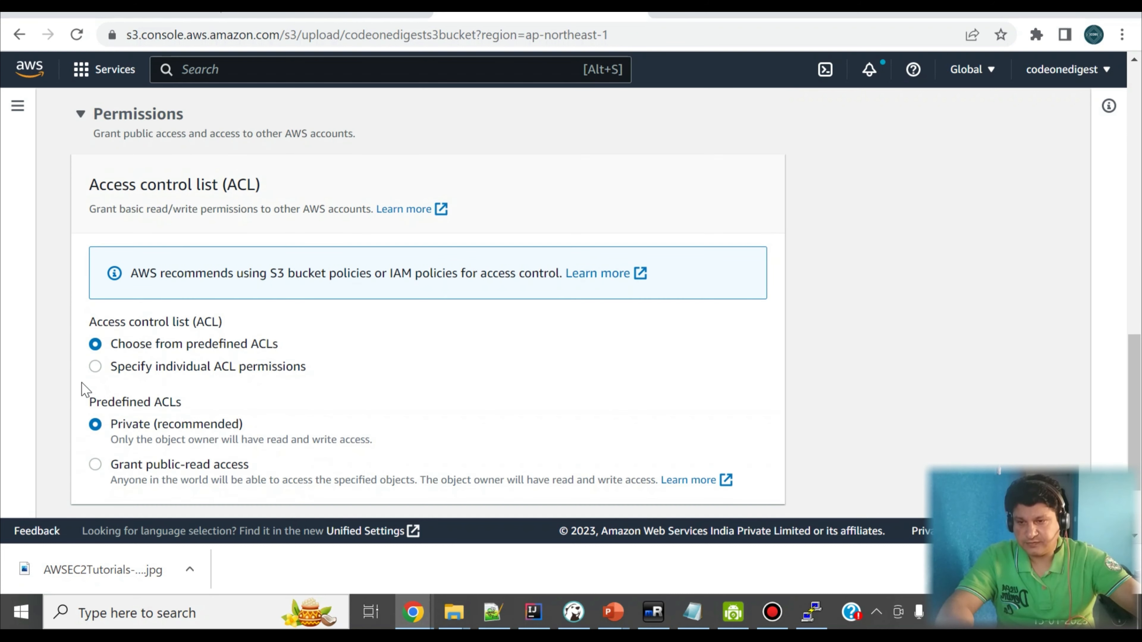
{"action": "scroll", "coordinate": [84, 389], "scroll_direction": "down", "scroll_amount": 2}
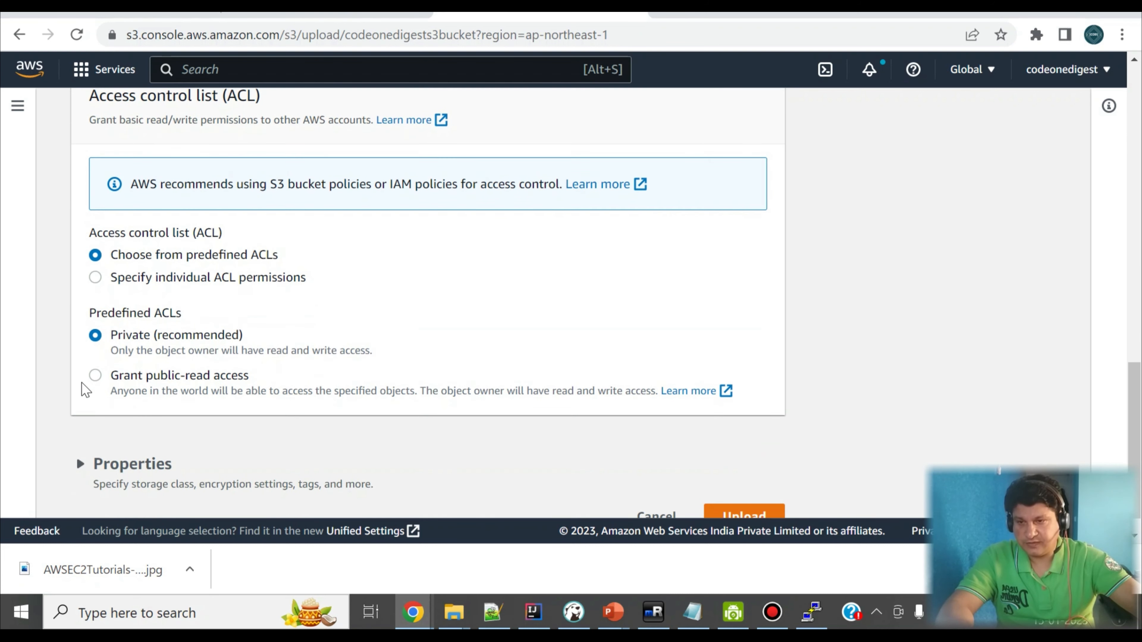
{"action": "left_click", "coordinate": [95, 376]}
{"action": "scroll", "coordinate": [251, 363], "scroll_direction": "down", "scroll_amount": 3}
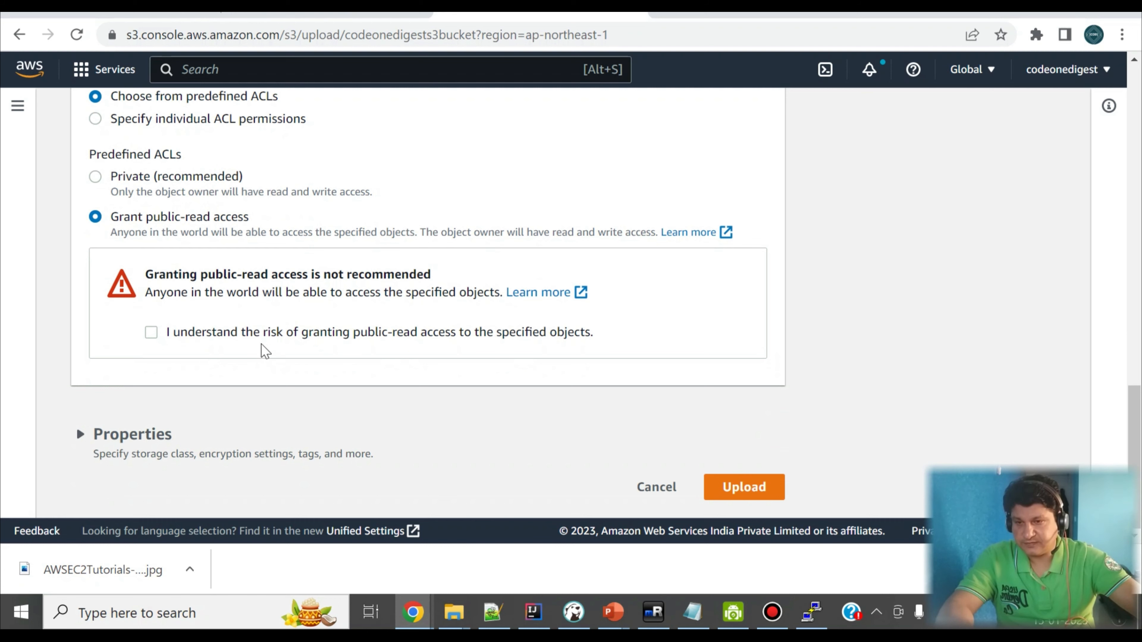
{"action": "left_click", "coordinate": [151, 332]}
Step: Expand the upload's optional properties, leave tags and metadata empty, and upload the file to the bucket
{"action": "left_click", "coordinate": [79, 433]}
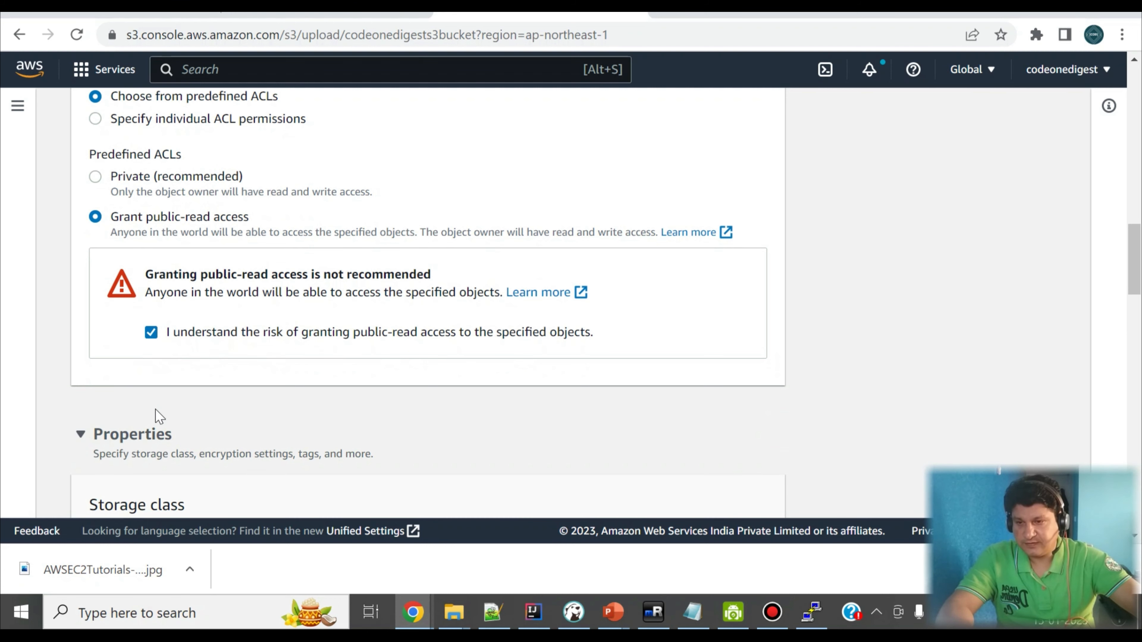
{"action": "scroll", "coordinate": [153, 414], "scroll_direction": "down", "scroll_amount": 20}
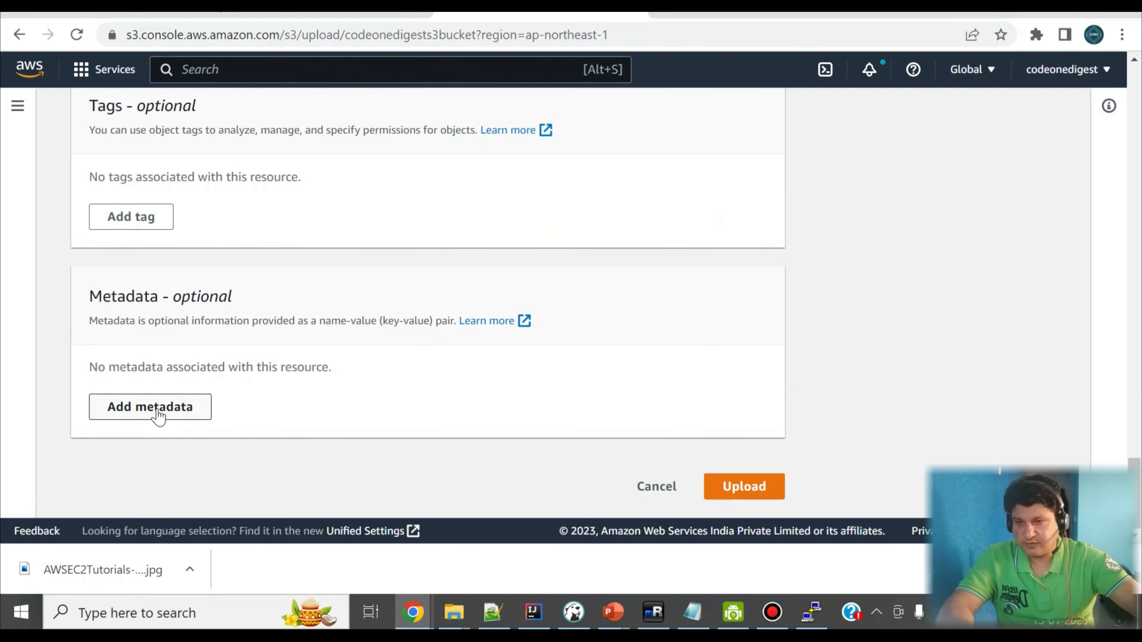
{"action": "left_click", "coordinate": [747, 488]}
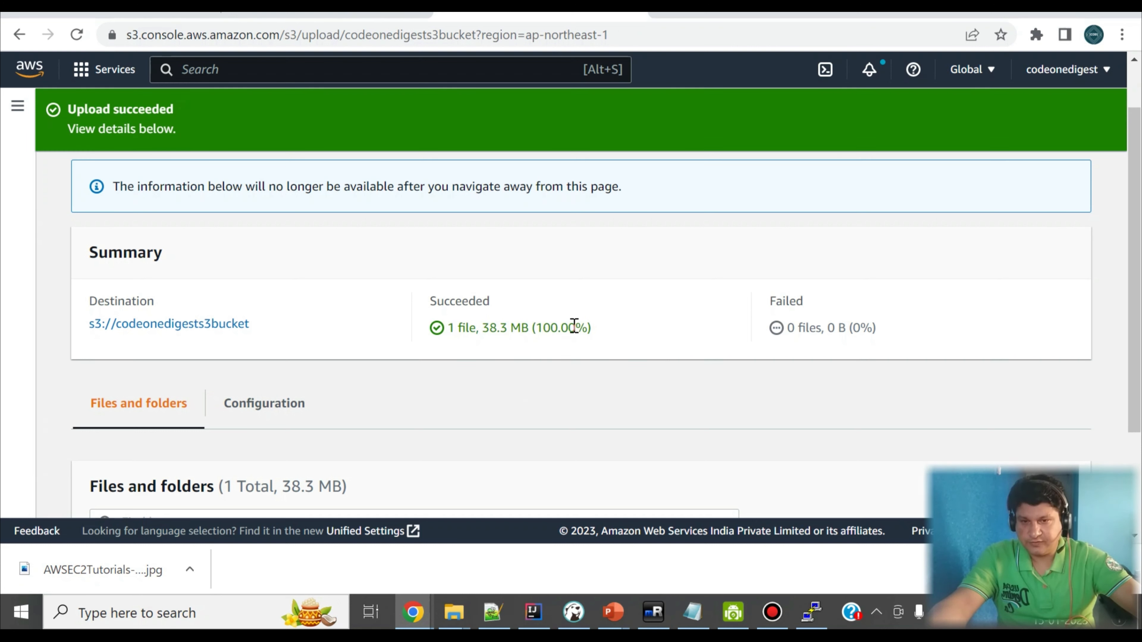
Step: Open microservicedemo-0.0.1-SNAPSHOT.jar from the destination bucket codeonedigests3bucket and select its object URL in the details
{"action": "left_click", "coordinate": [208, 326]}
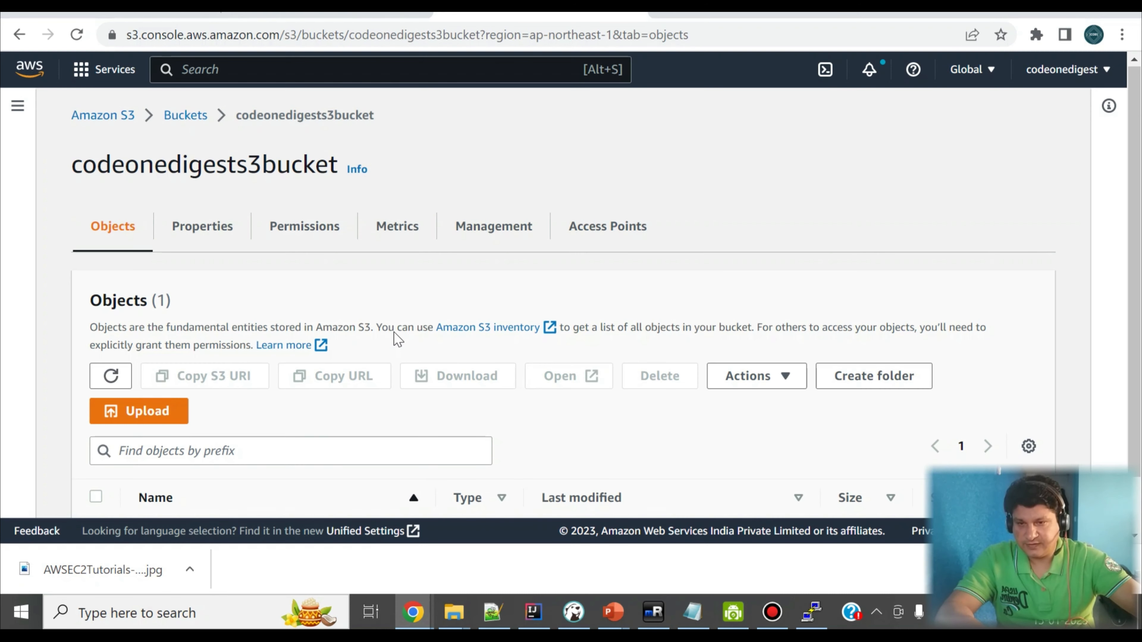
{"action": "left_click", "coordinate": [314, 468]}
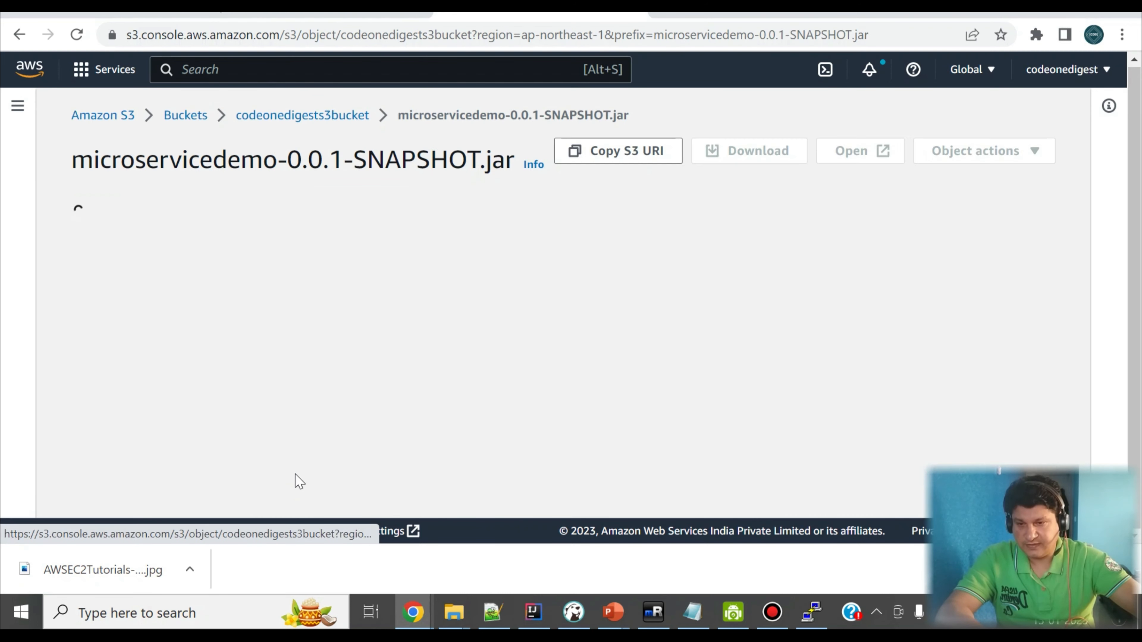
{"action": "scroll", "coordinate": [643, 347], "scroll_direction": "down", "scroll_amount": 8}
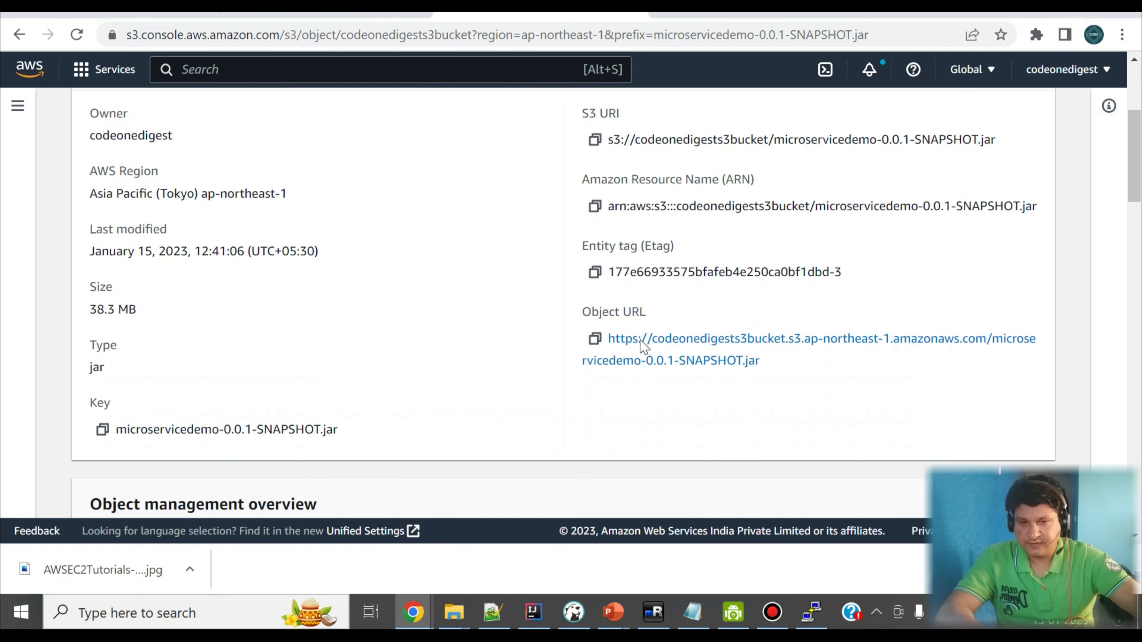
{"action": "left_click_drag", "start_coordinate": [775, 177], "coordinate": [605, 155]}
{"action": "key", "text": "ctrl+c"}
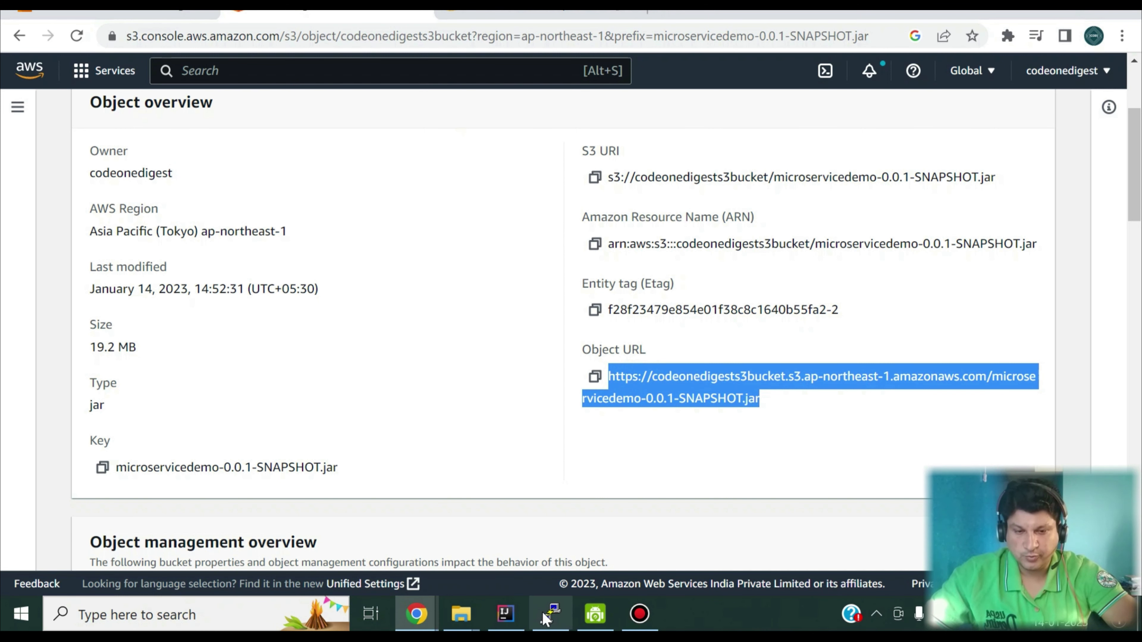
Step: Switch to the PuTTY session and download the jar into the appl folder with wget and its S3 object URL
{"action": "left_click", "coordinate": [543, 613]}
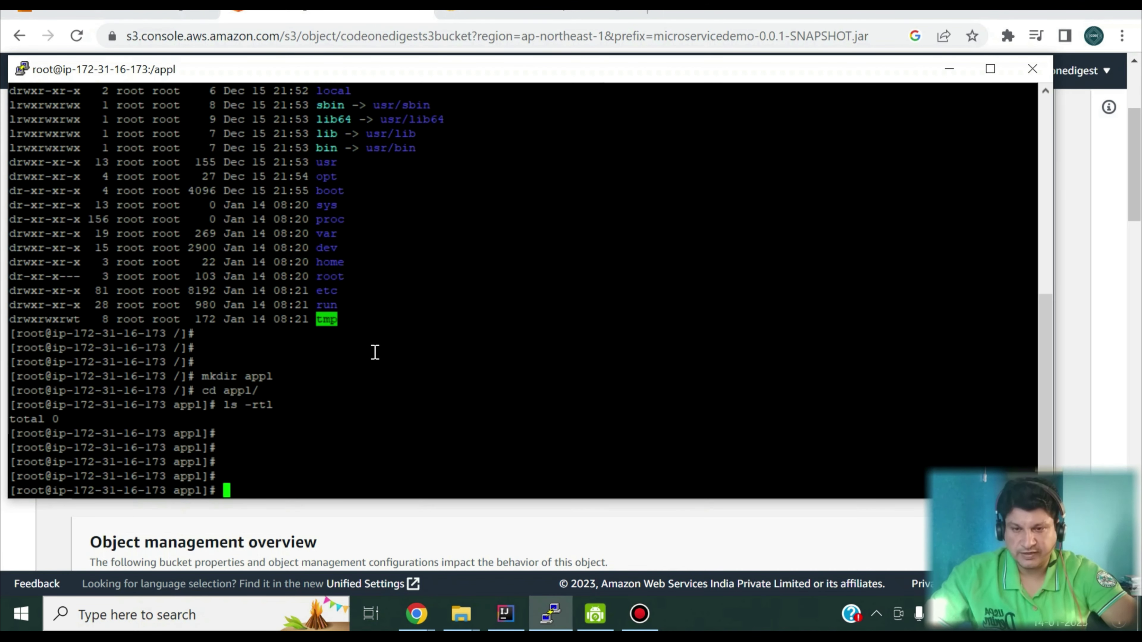
{"action": "type", "text": "wget"}
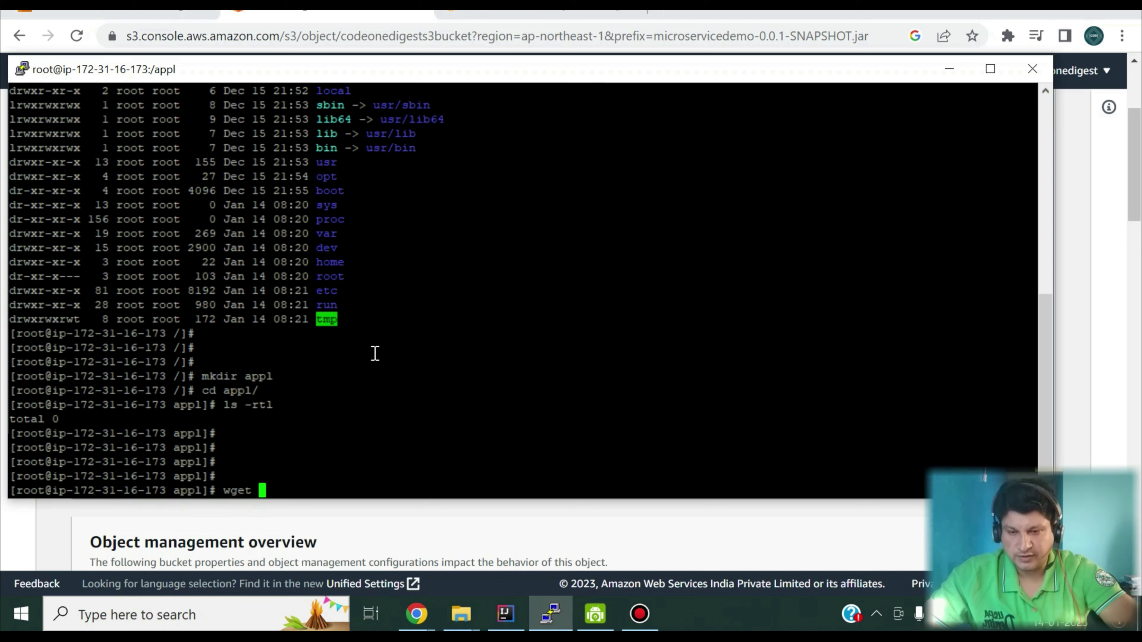
{"action": "right_click", "coordinate": [375, 353]}
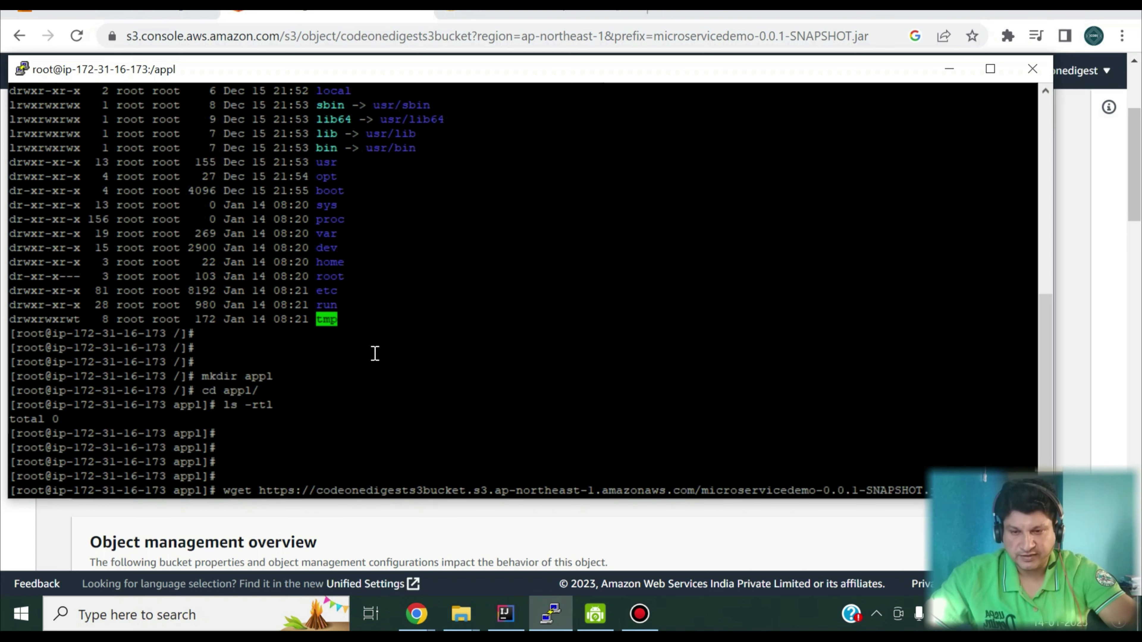
{"action": "key", "text": "Return"}
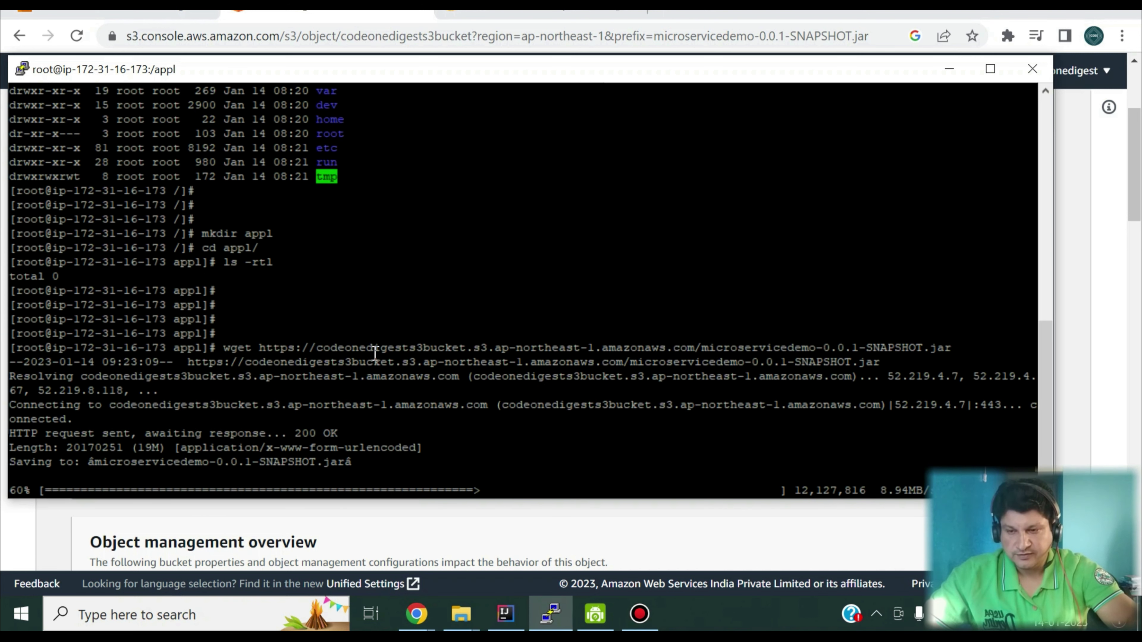
Step: List the contents of the appl folder with ls -rtl to check for the downloaded jar
{"action": "type", "text": "ls -rtl"}
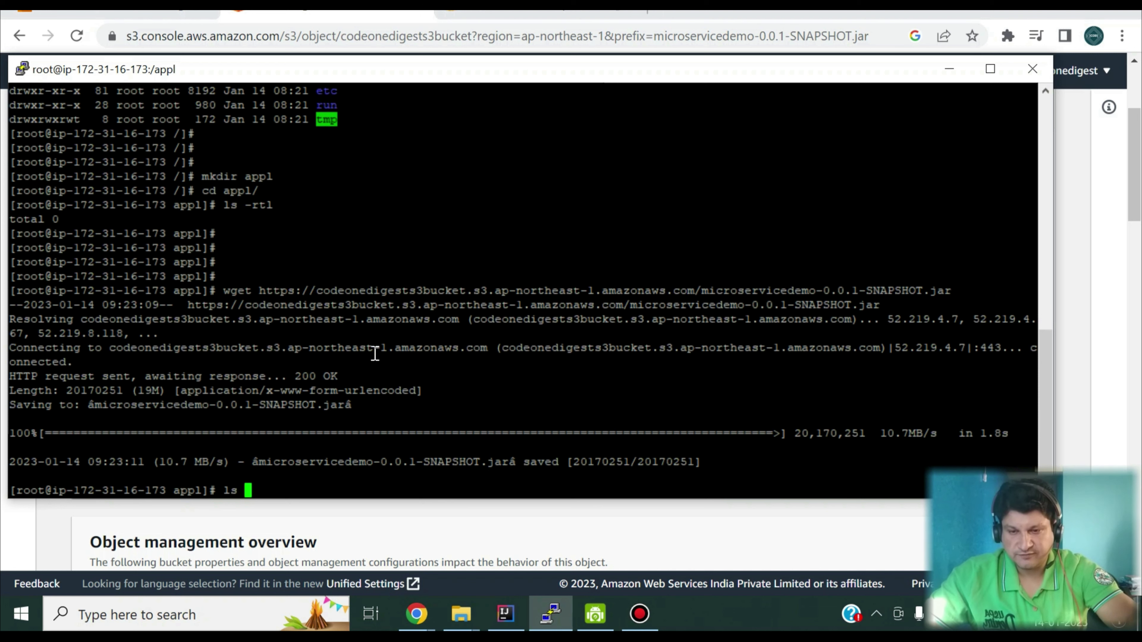
{"action": "key", "text": "Return"}
{"action": "key", "text": "Return"}
{"action": "key", "text": "Return"}
{"action": "key", "text": "Return"}
{"action": "key", "text": "Return"}
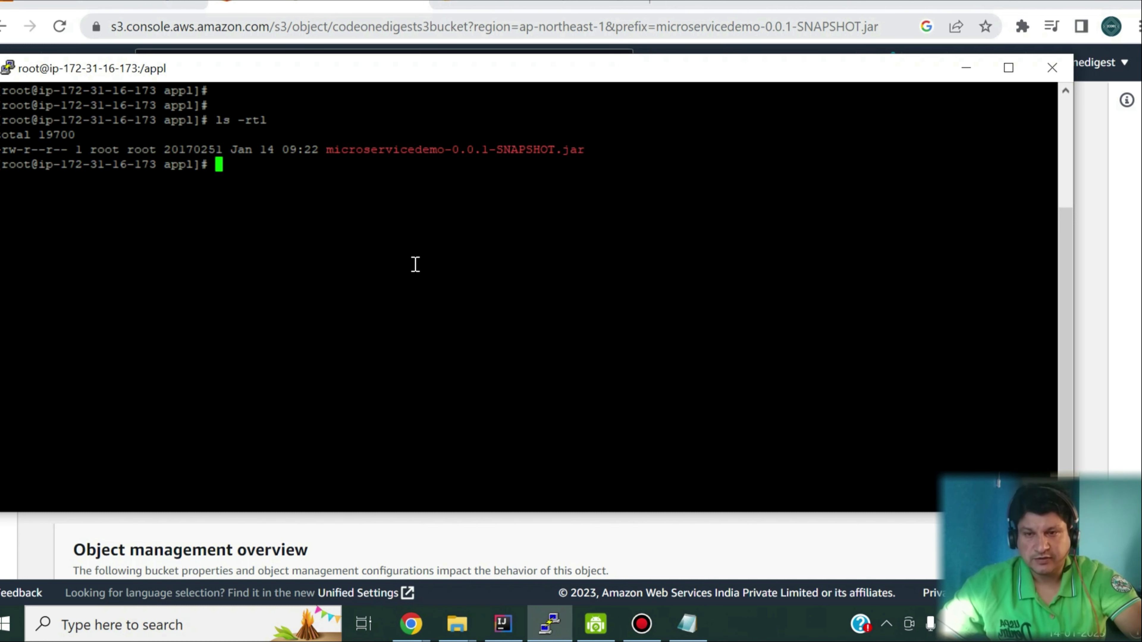
Step: Take yum install java-1.8.0-openjdk-devel from the Notepad notes, run it in the PuTTY session and accept the installation with y
{"action": "left_click", "coordinate": [688, 625]}
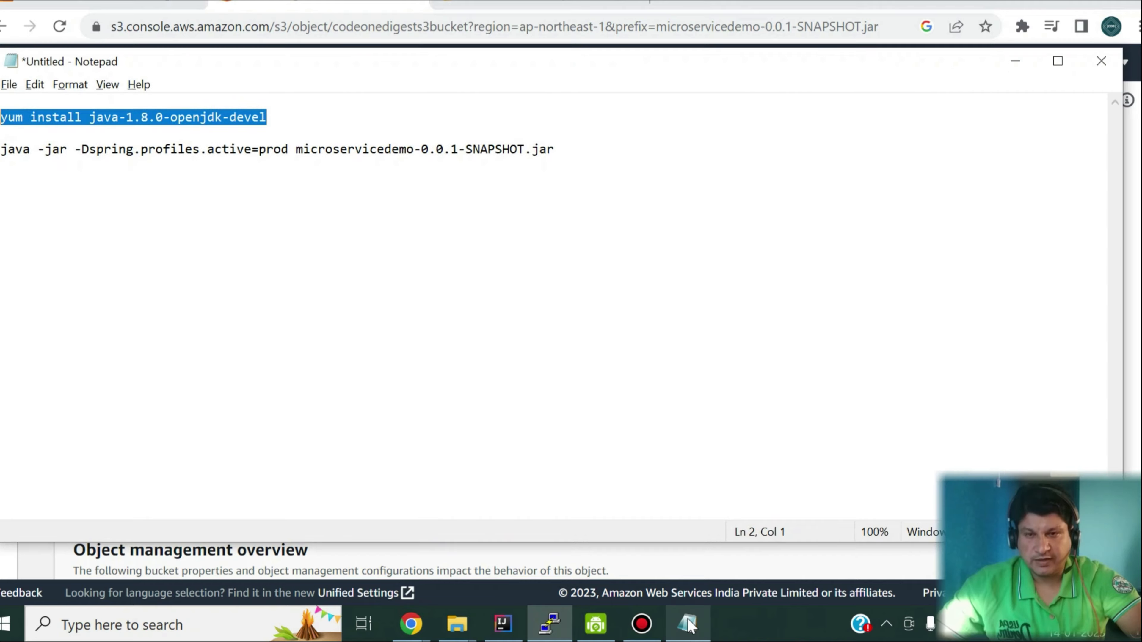
{"action": "left_click", "coordinate": [327, 152]}
{"action": "left_click_drag", "start_coordinate": [477, 148], "coordinate": [2, 143]}
{"action": "key", "text": "ctrl+c"}
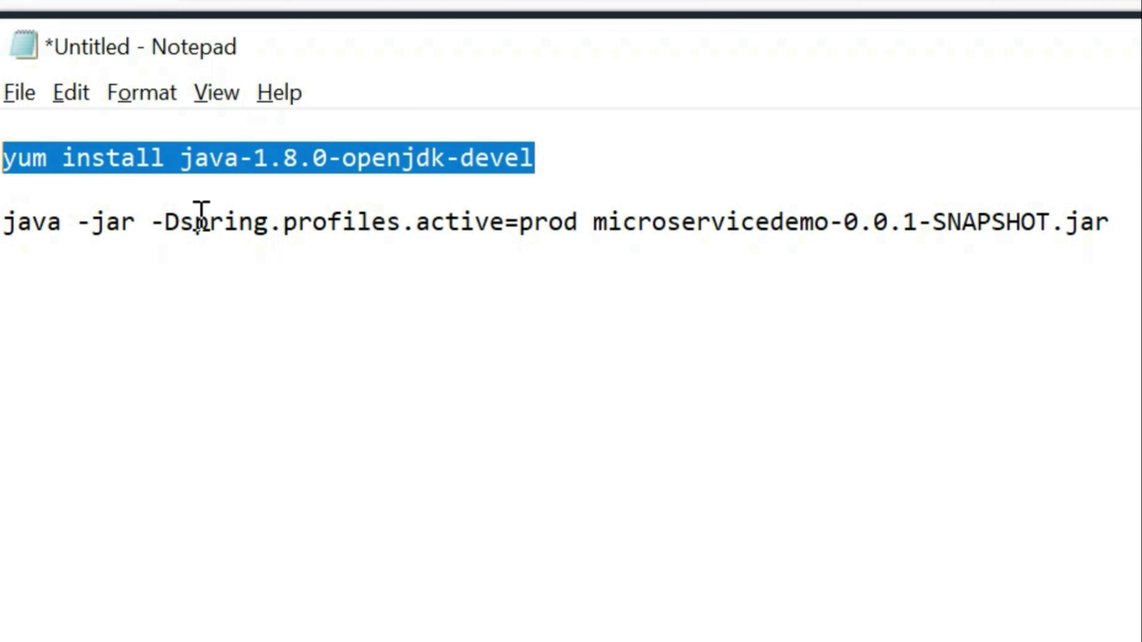
{"action": "left_click", "coordinate": [1139, 479]}
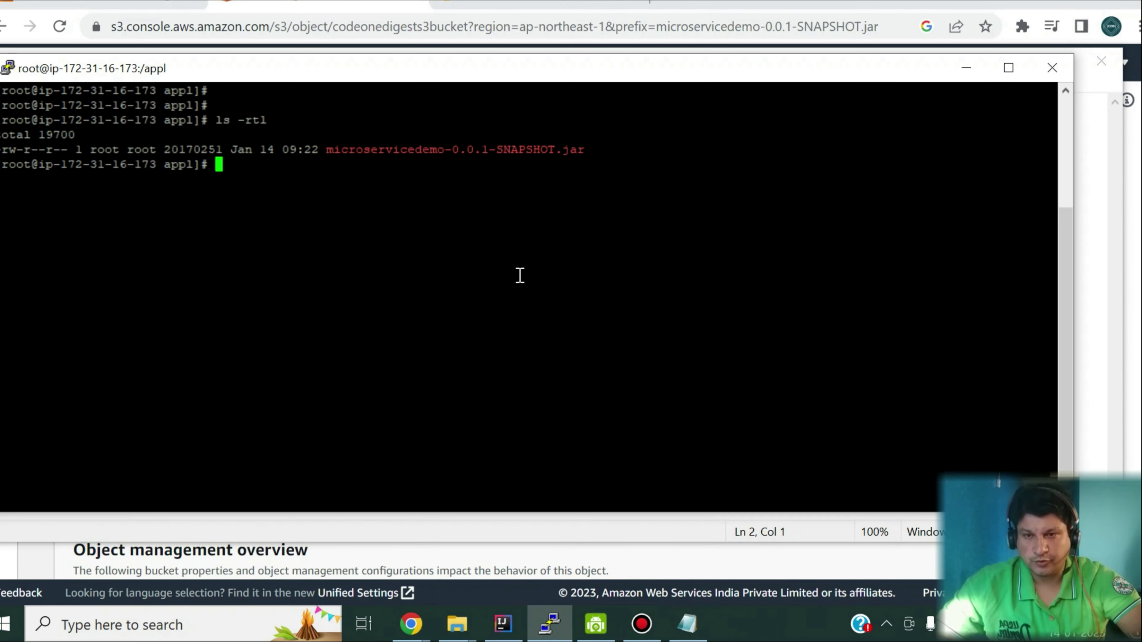
{"action": "right_click", "coordinate": [520, 275]}
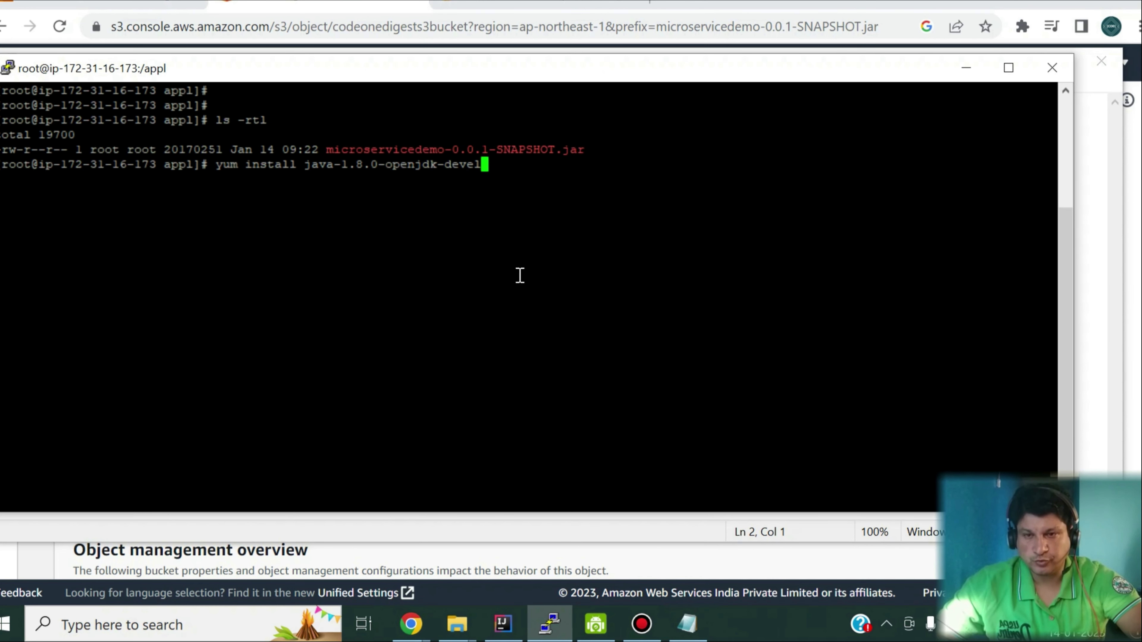
{"action": "key", "text": "Return"}
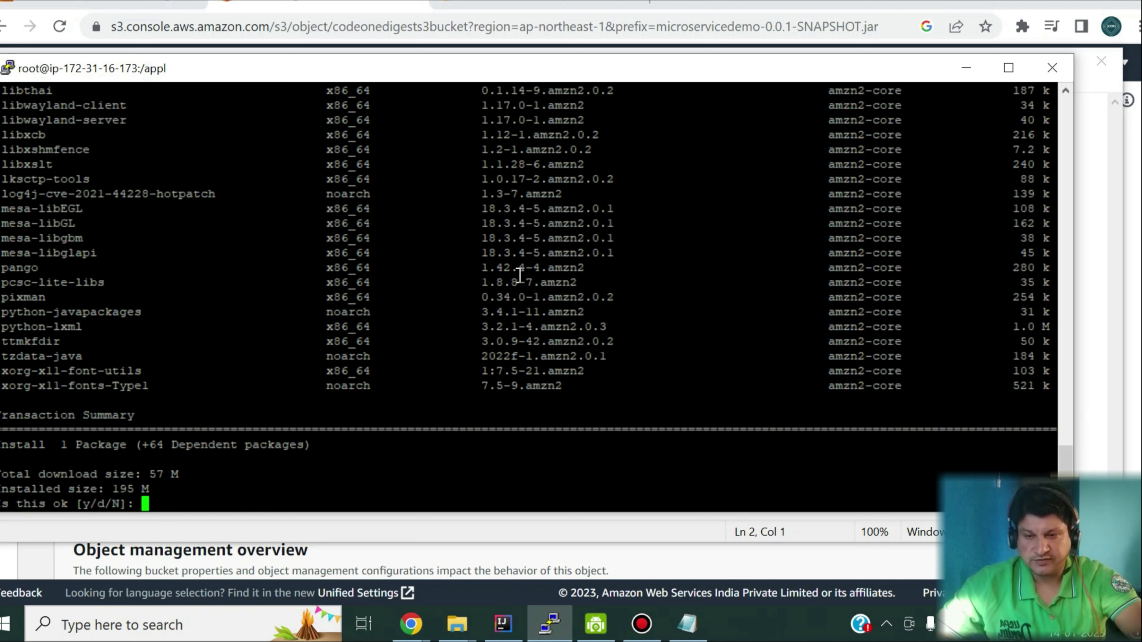
{"action": "type", "text": "y"}
{"action": "key", "text": "Return"}
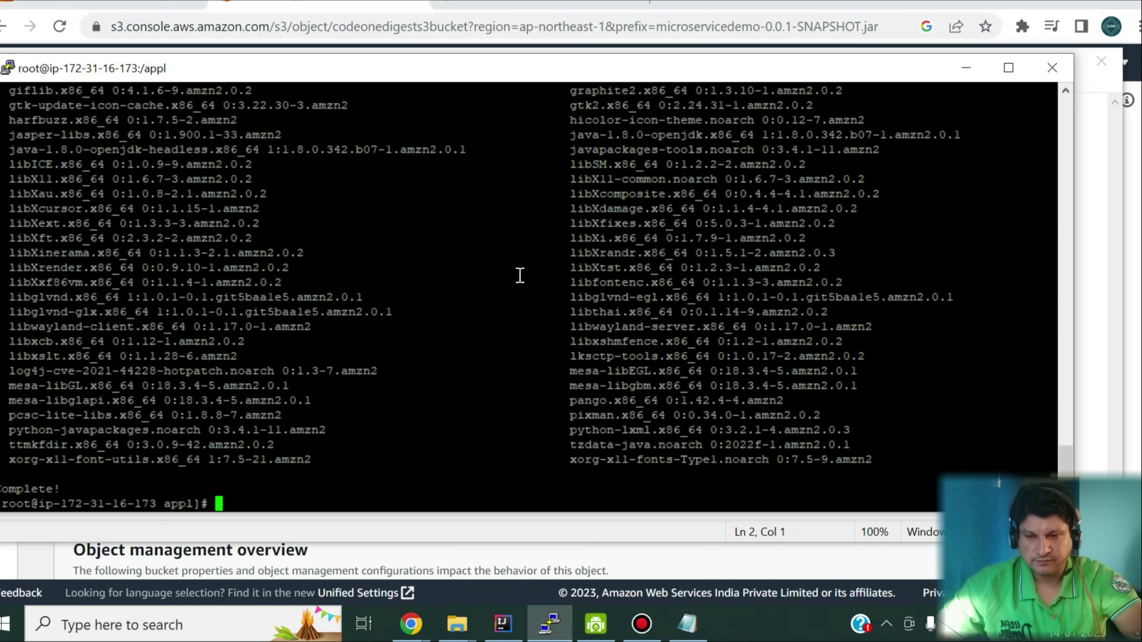
Step: Check the installed Java version with java -version
{"action": "key", "text": "Return"}
{"action": "key", "text": "Return"}
{"action": "key", "text": "Return"}
{"action": "key", "text": "Return"}
{"action": "type", "text": "java "}
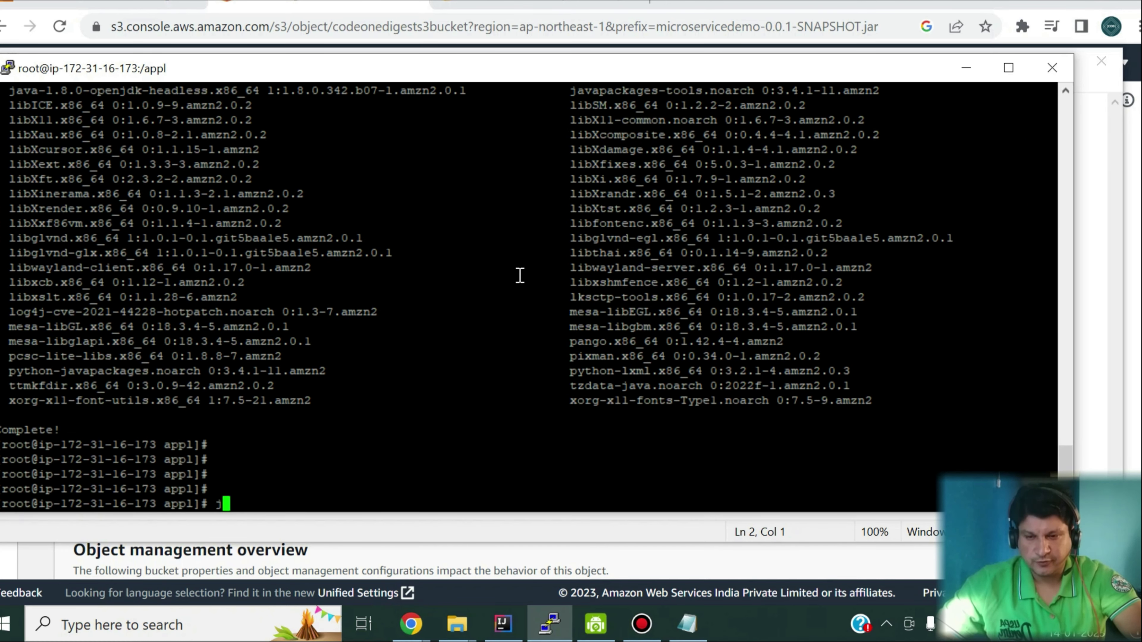
{"action": "type", "text": "-version"}
{"action": "key", "text": "Return"}
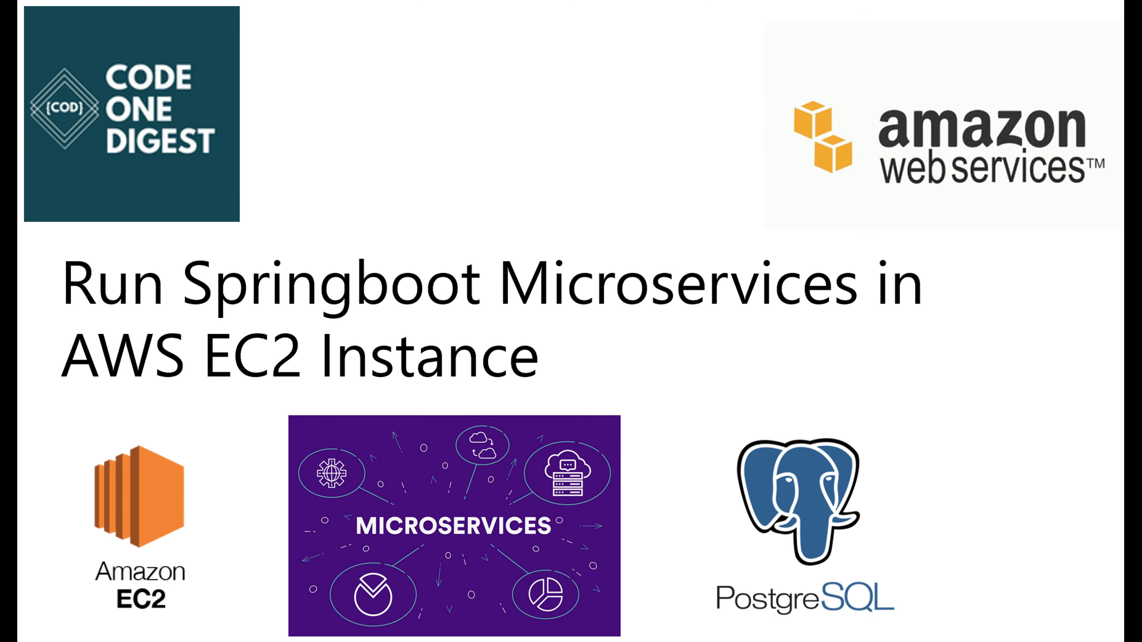
Step: List the appl folder again with ls -rtl and highlight the microservice jar's file name
{"action": "type", "text": "ls -rtl"}
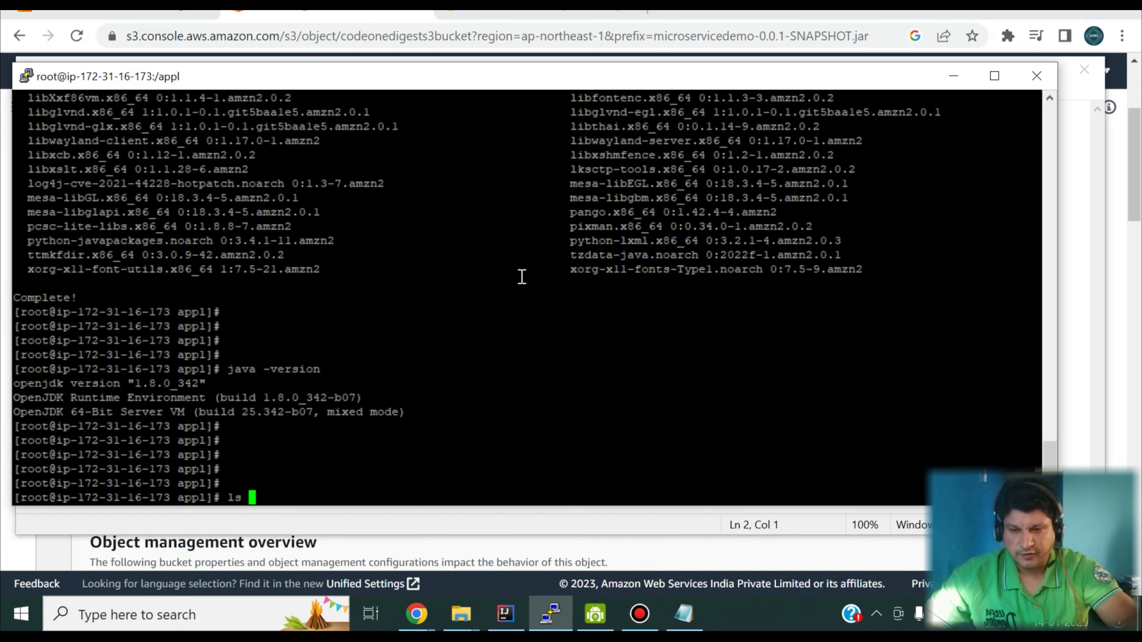
{"action": "key", "text": "Return"}
{"action": "key", "text": "Return"}
{"action": "key", "text": "Return"}
{"action": "key", "text": "Return"}
{"action": "key", "text": "Return"}
{"action": "key", "text": "Return"}
{"action": "key", "text": "Return"}
{"action": "key", "text": "Return"}
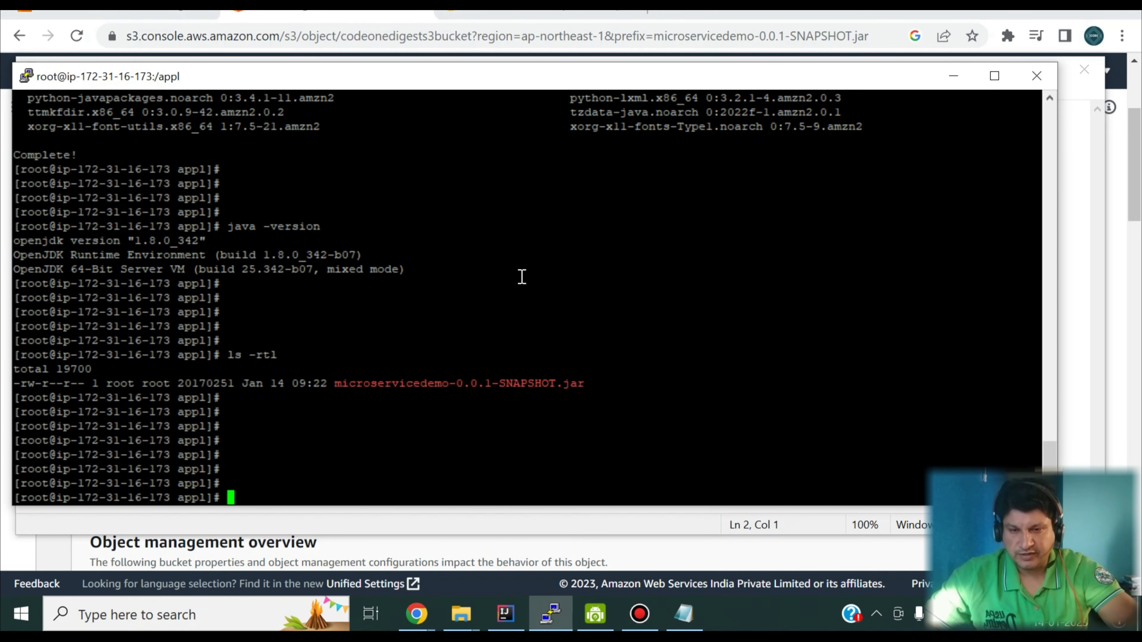
{"action": "double_click", "coordinate": [506, 385]}
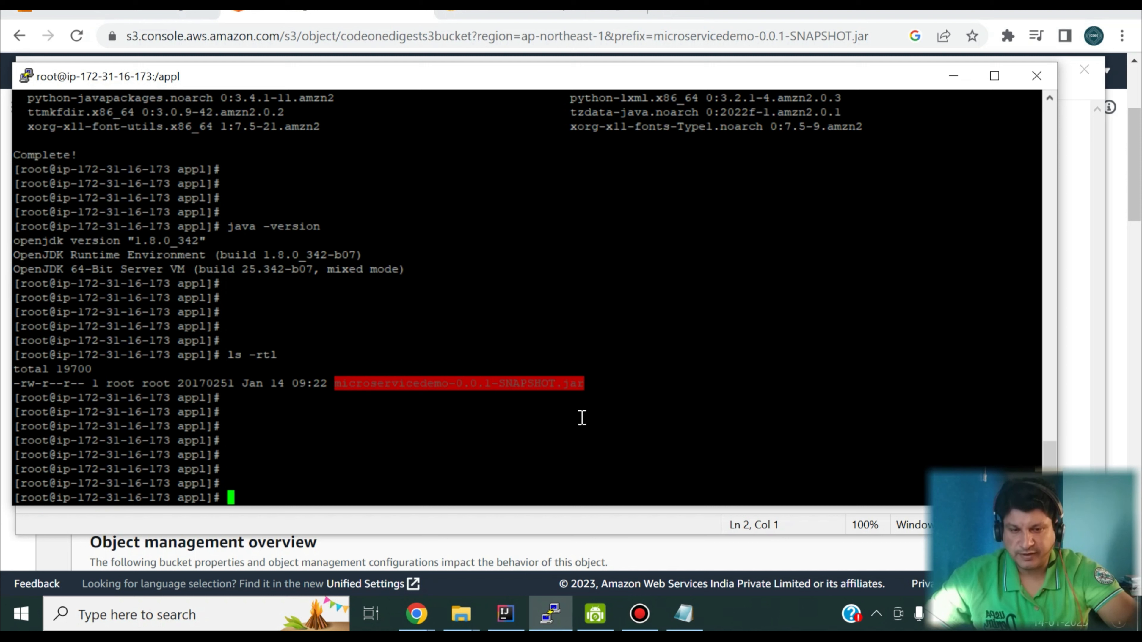
{"action": "left_click", "coordinate": [615, 414]}
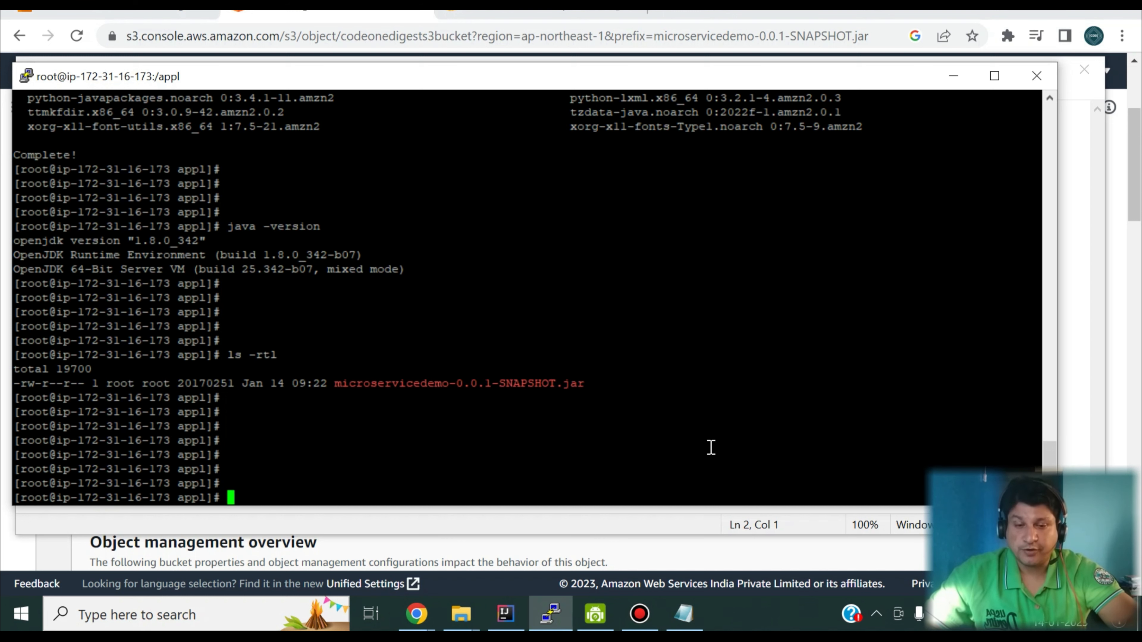
Step: Switch to IntelliJ IDEA and examine the application.properties and application-prod.properties files under resources
{"action": "left_click", "coordinate": [505, 615]}
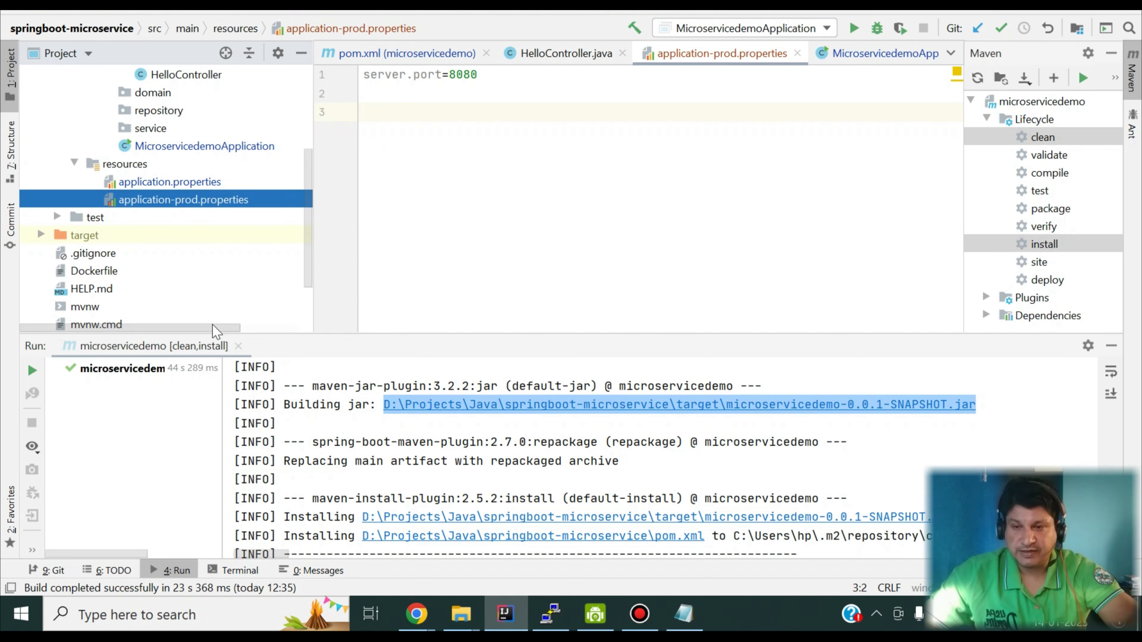
{"action": "left_click", "coordinate": [149, 183]}
{"action": "left_click", "coordinate": [164, 199]}
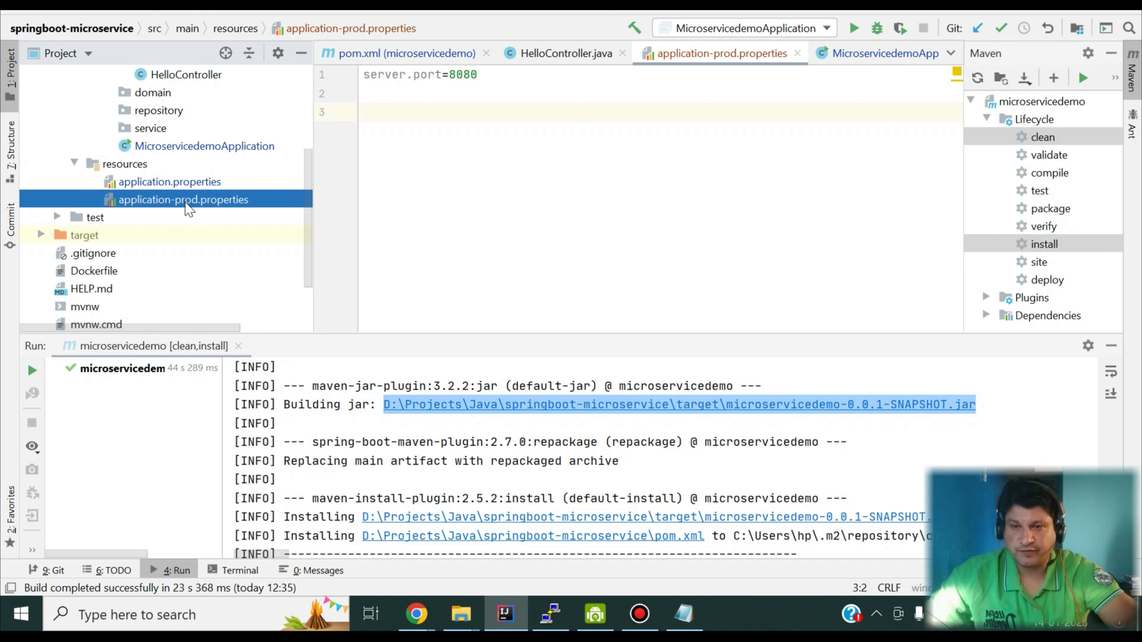
Step: Switch to the Notepad notes and examine the -Dspring.profiles.active=prod option in the java -jar command
{"action": "left_click", "coordinate": [683, 615]}
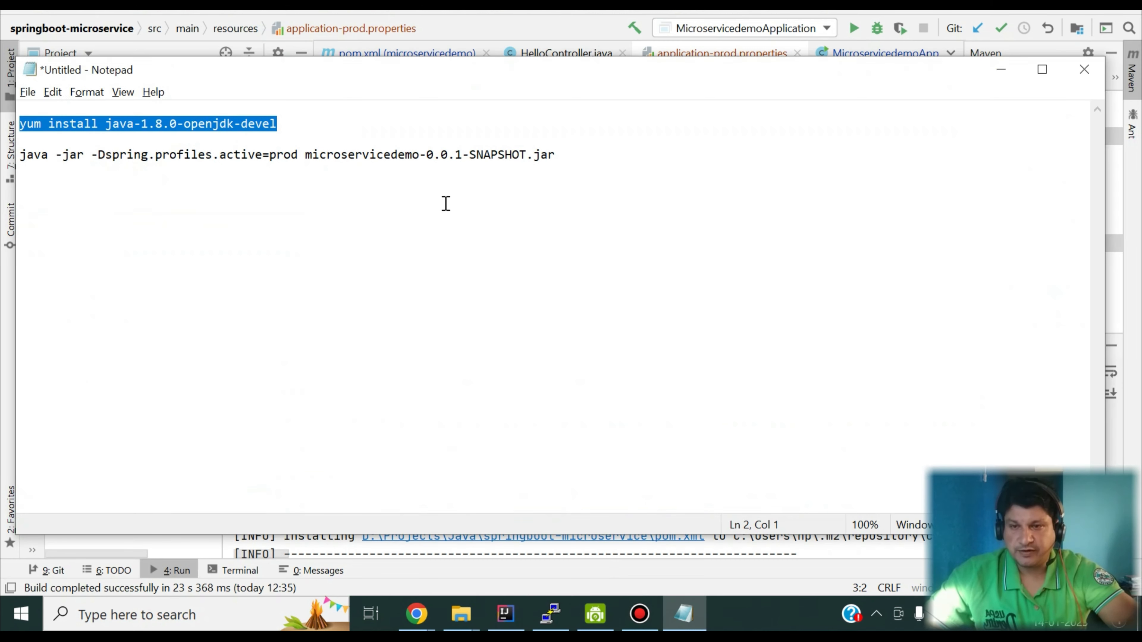
{"action": "left_click", "coordinate": [445, 204]}
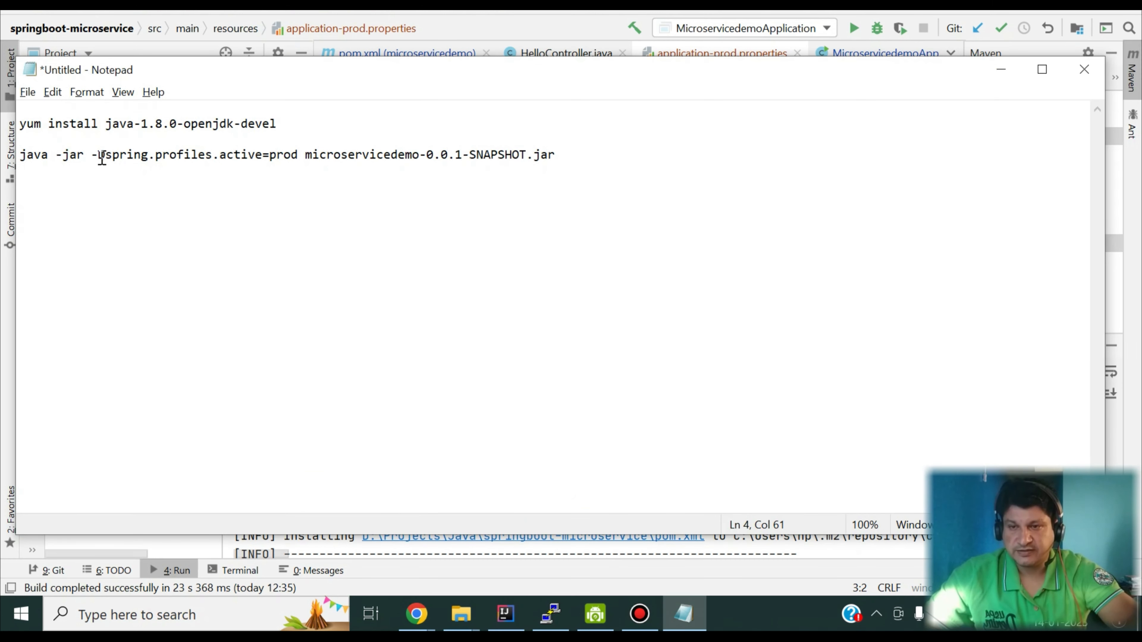
{"action": "left_click_drag", "start_coordinate": [91, 157], "coordinate": [259, 152]}
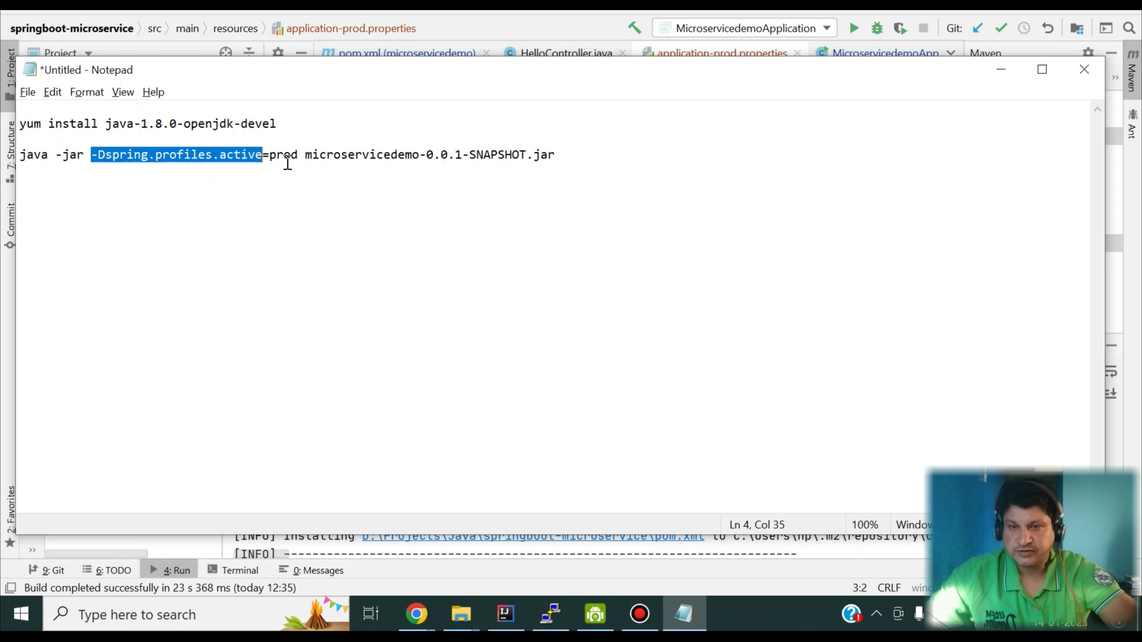
{"action": "double_click", "coordinate": [283, 155]}
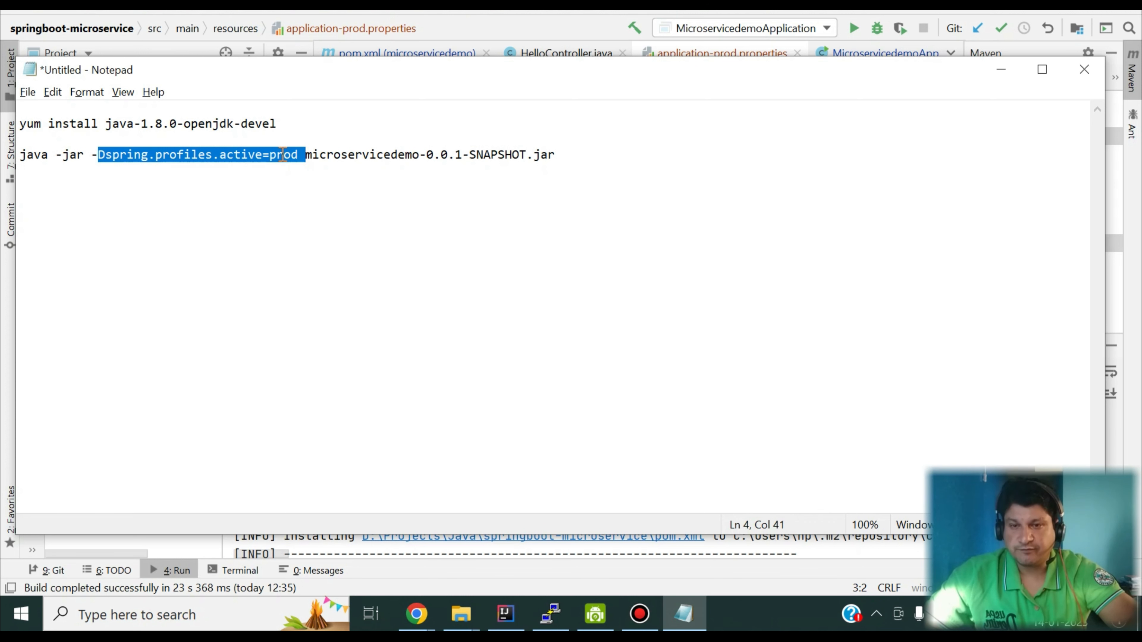
{"action": "left_click", "coordinate": [283, 154]}
Step: Copy java -jar -Dspring.profiles.active=prod microservicedemo-0.0.1-SNAPSHOT.jar from the notes and run it in the PuTTY session
{"action": "left_click", "coordinate": [560, 154]}
{"action": "left_click_drag", "start_coordinate": [561, 154], "coordinate": [4, 176]}
{"action": "key", "text": "ctrl+c"}
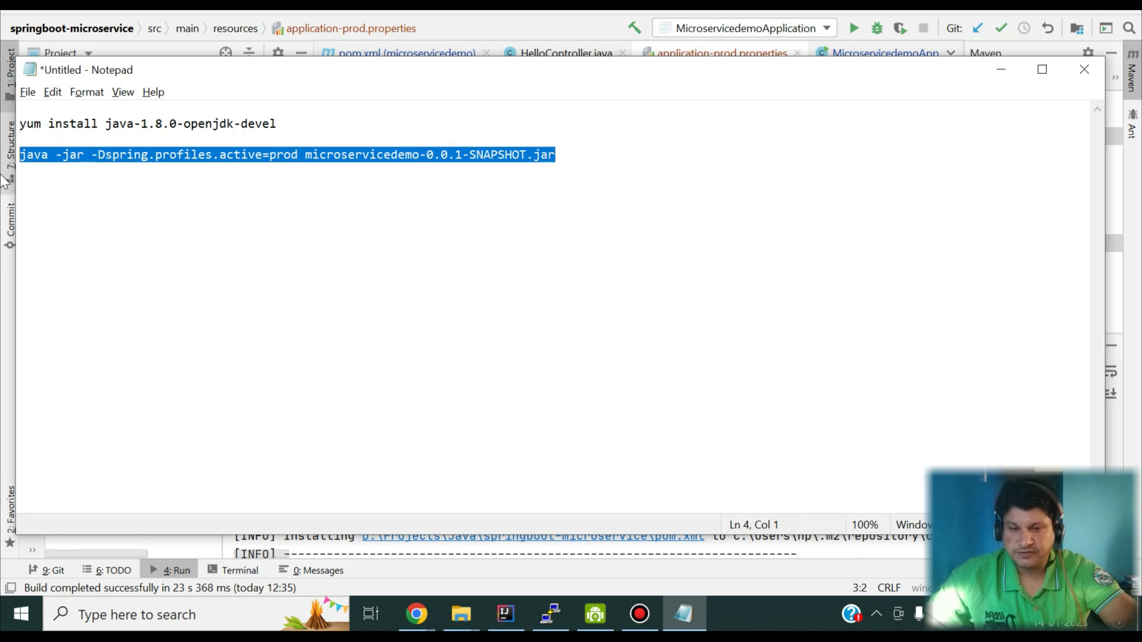
{"action": "left_click", "coordinate": [553, 610]}
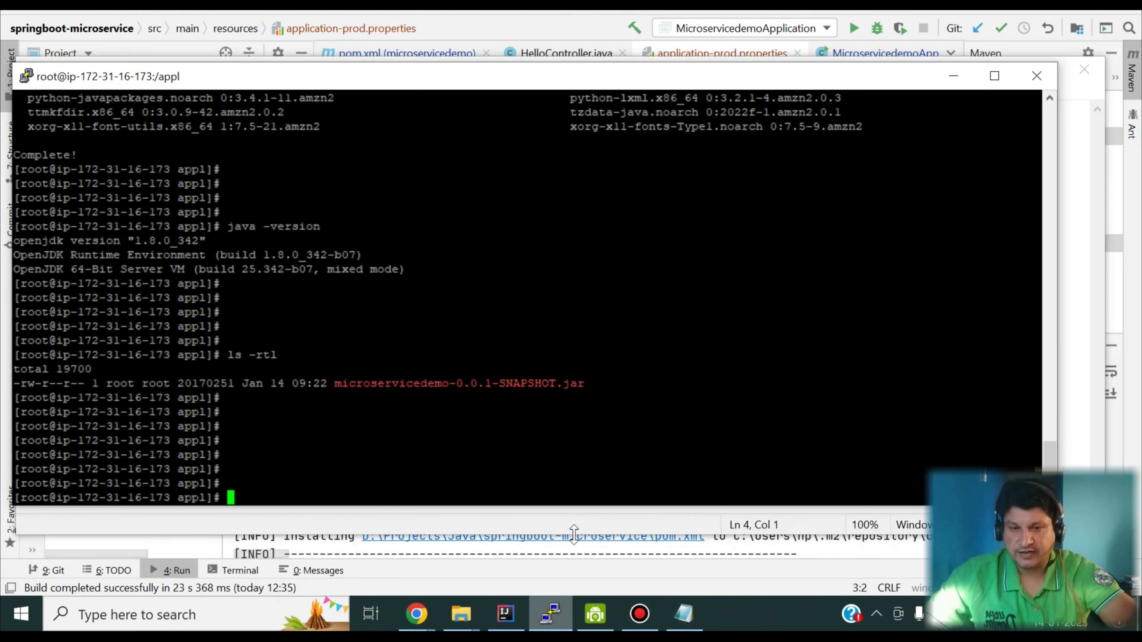
{"action": "right_click", "coordinate": [520, 431]}
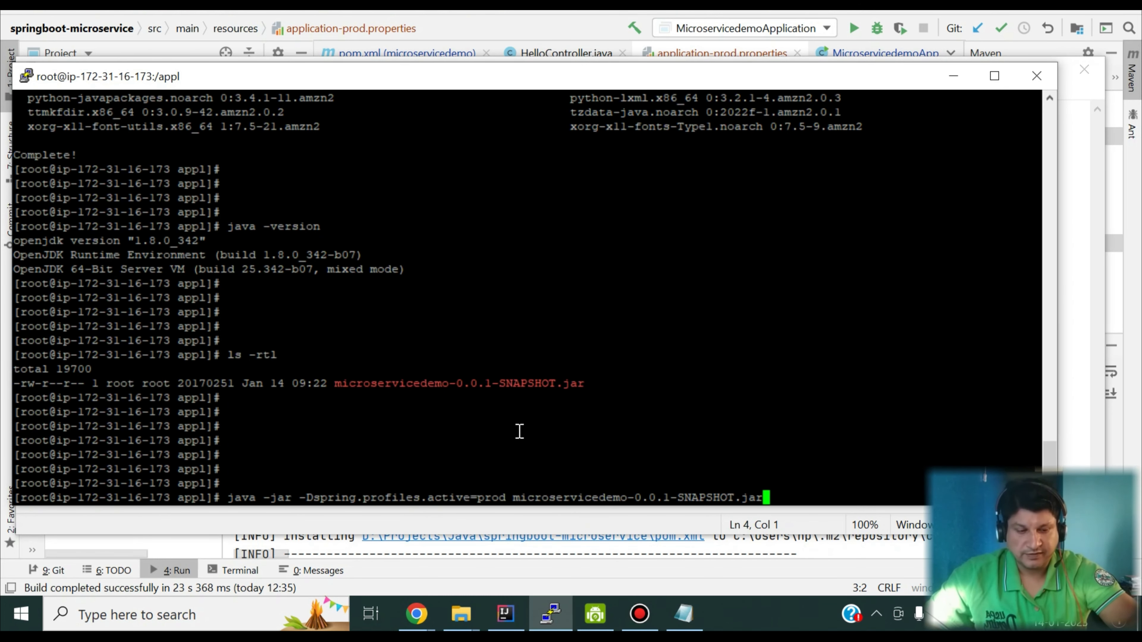
{"action": "key", "text": "Return"}
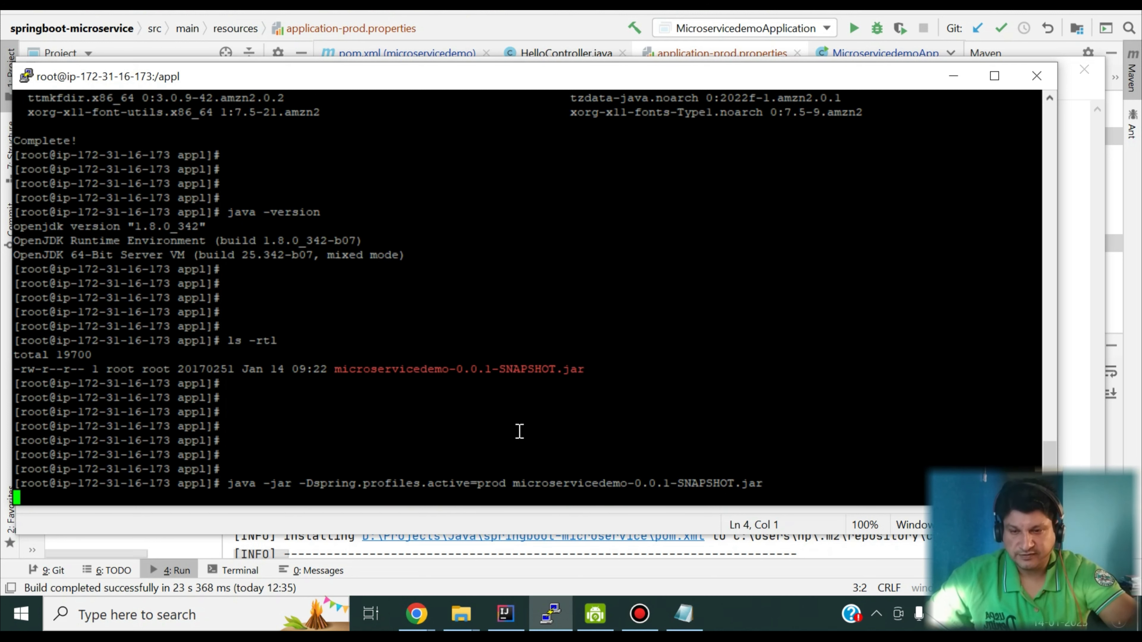